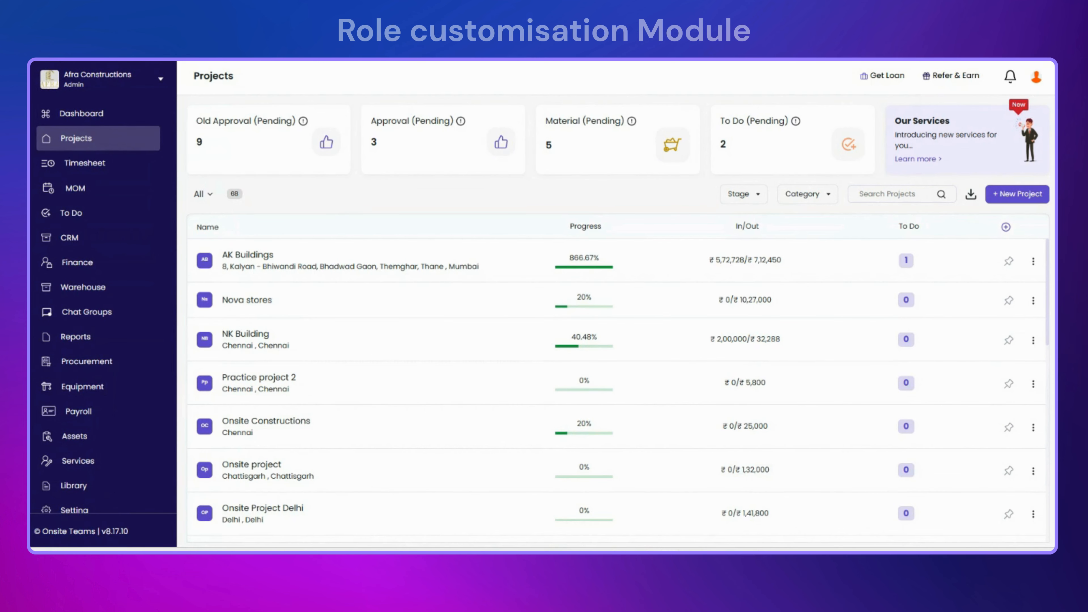
Open the company's Roles & Access settings and go through the list of defined roles
scroll(54, 398, down, 2)
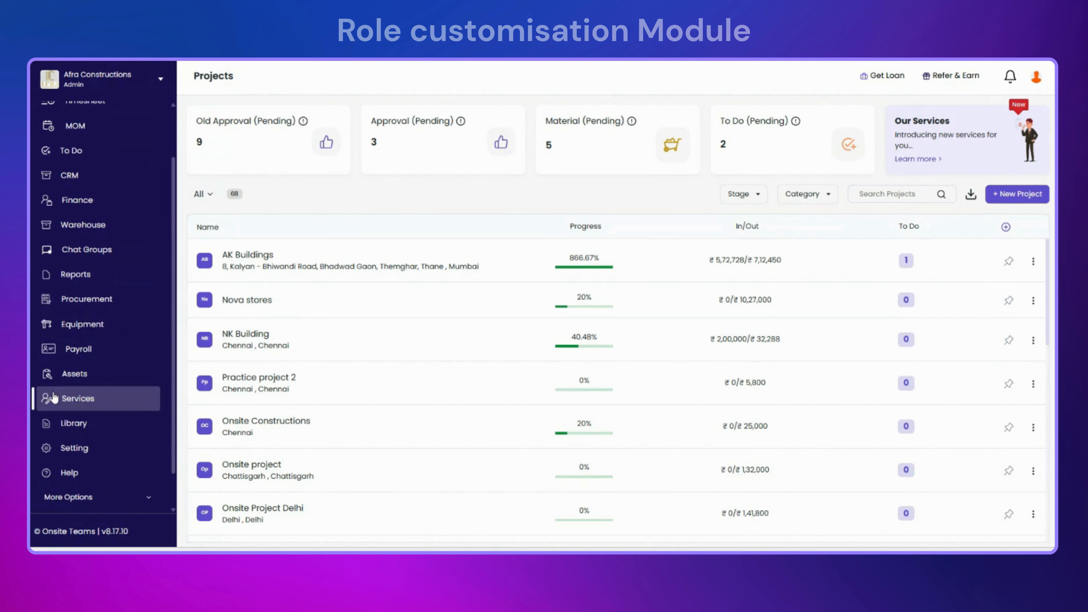
click(72, 449)
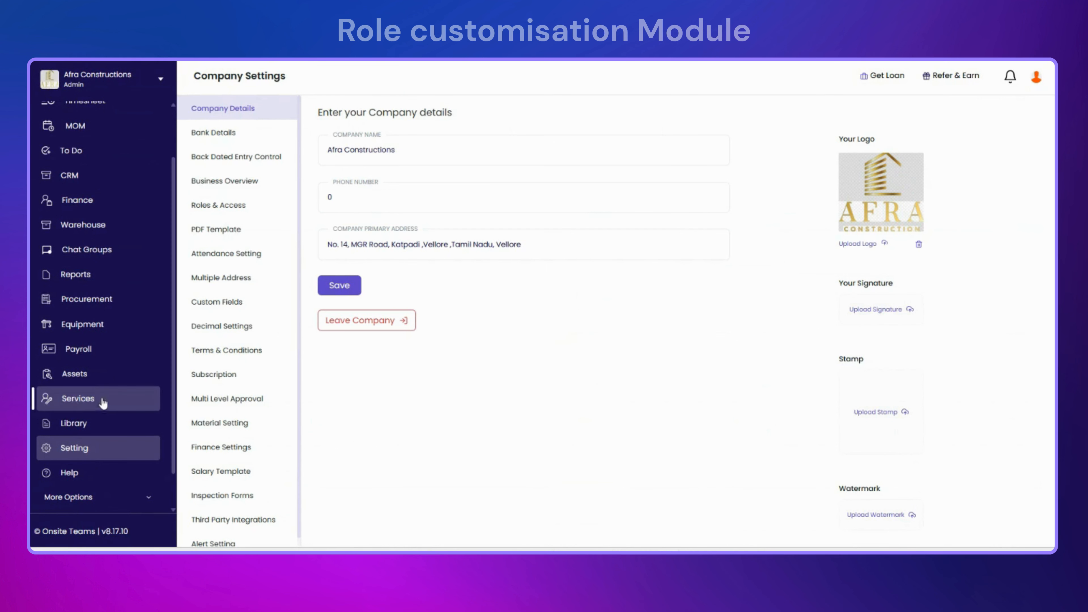
click(230, 209)
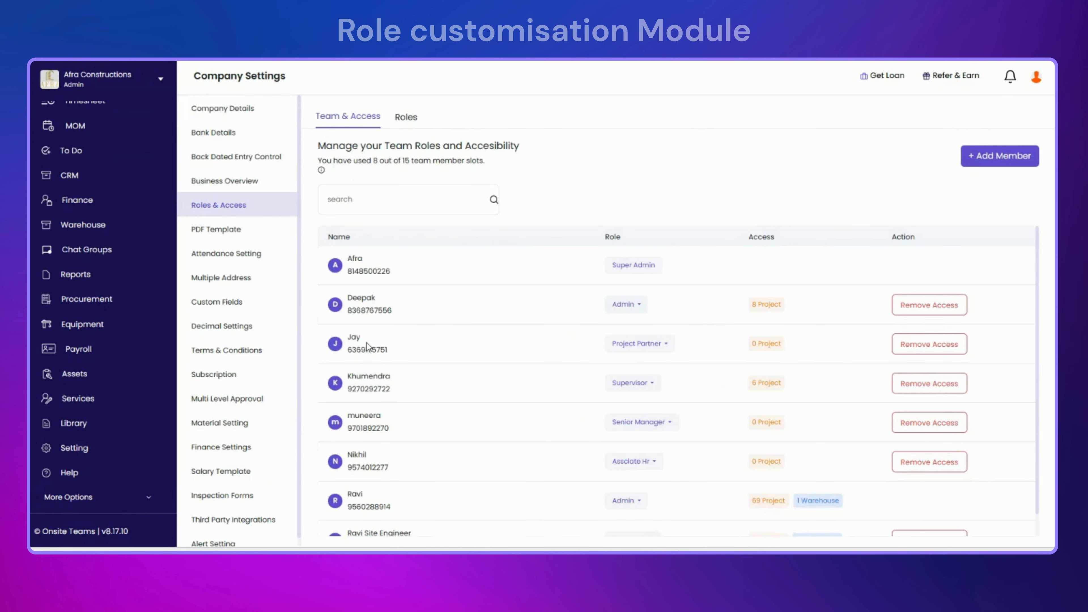
click(407, 117)
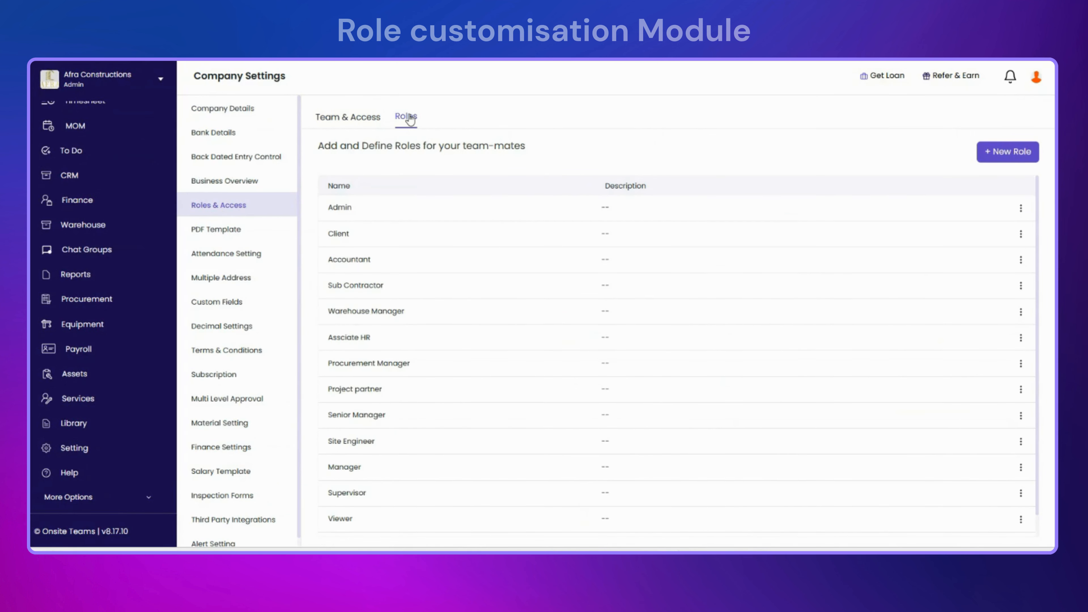
scroll(410, 341, down, 2)
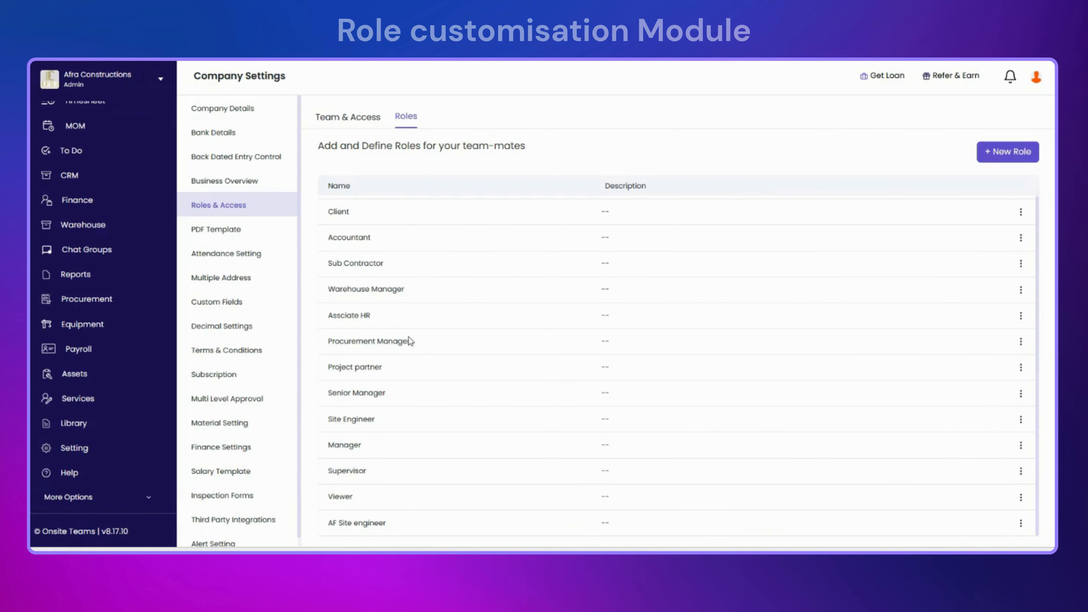
scroll(420, 413, up, 2)
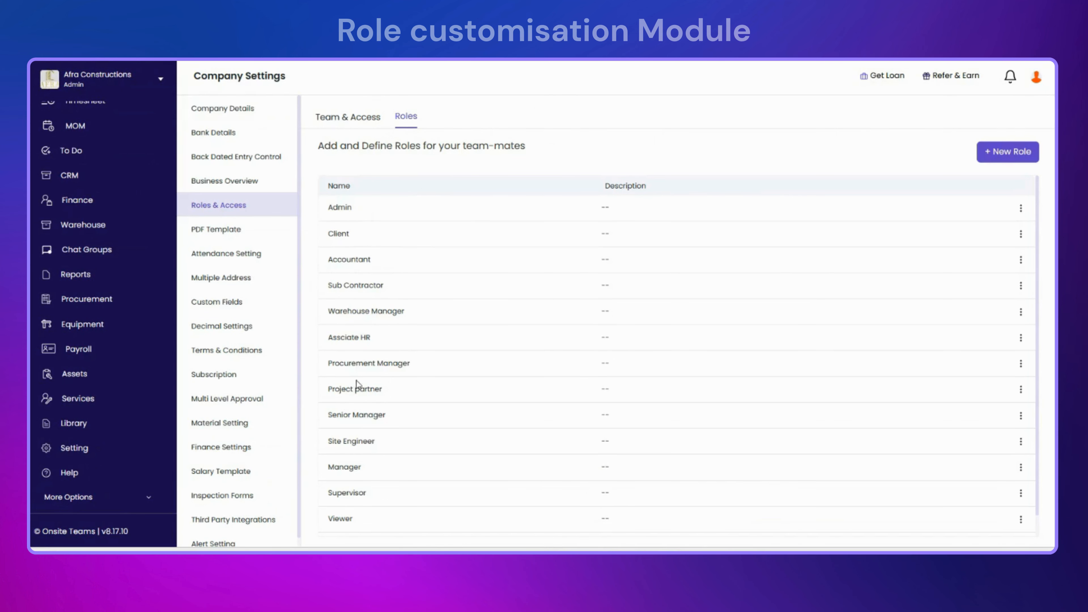
scroll(357, 408, down, 1)
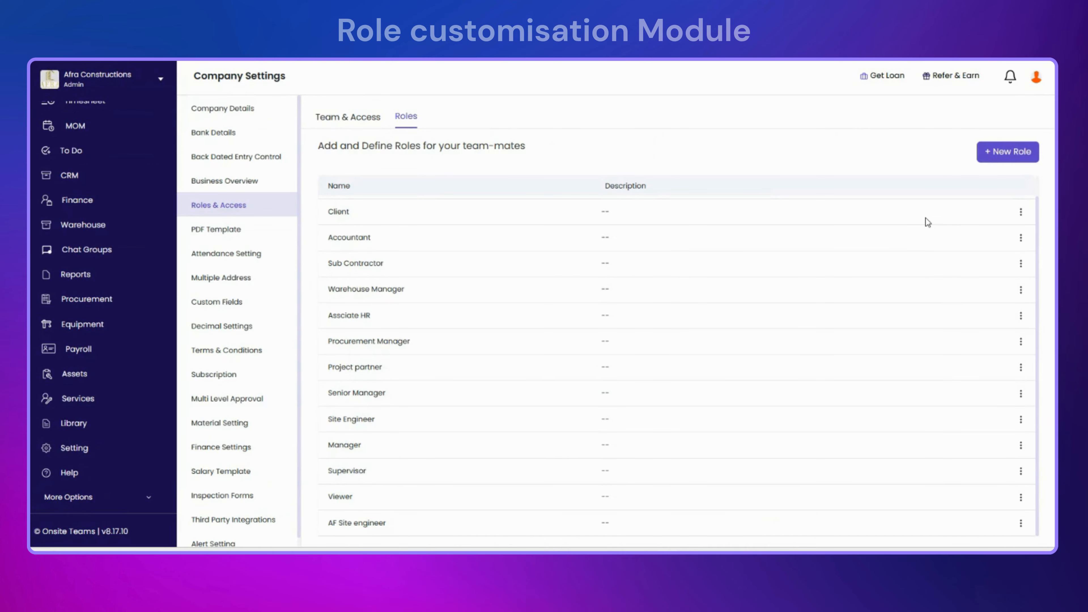
scroll(916, 255, up, 1)
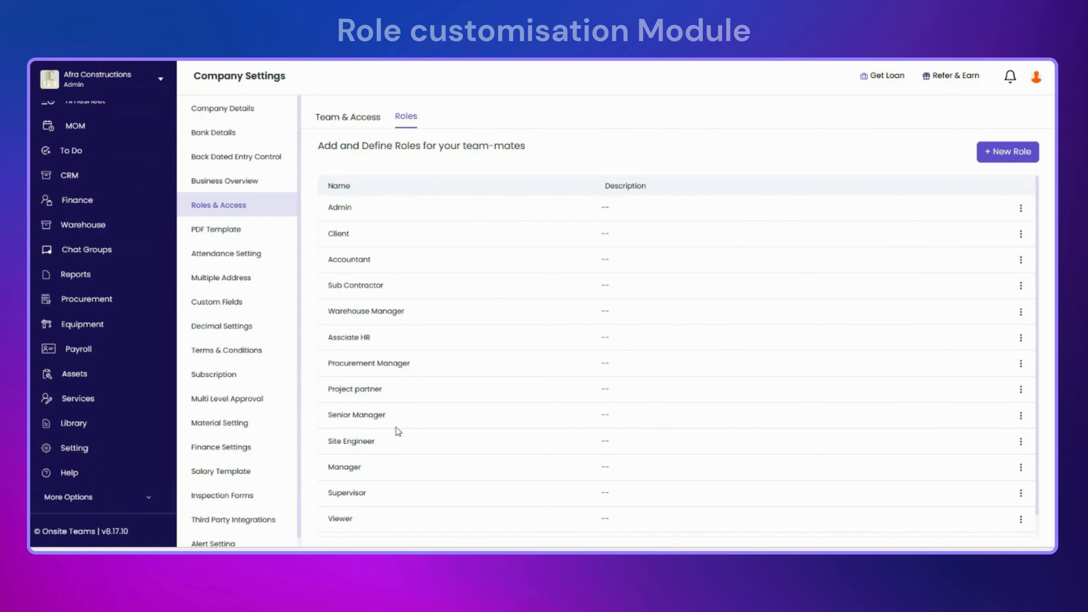
Examine the Client role's permissions, including Project Access, Task Management, Todo, Transactions, Finance and BOQ
click(370, 237)
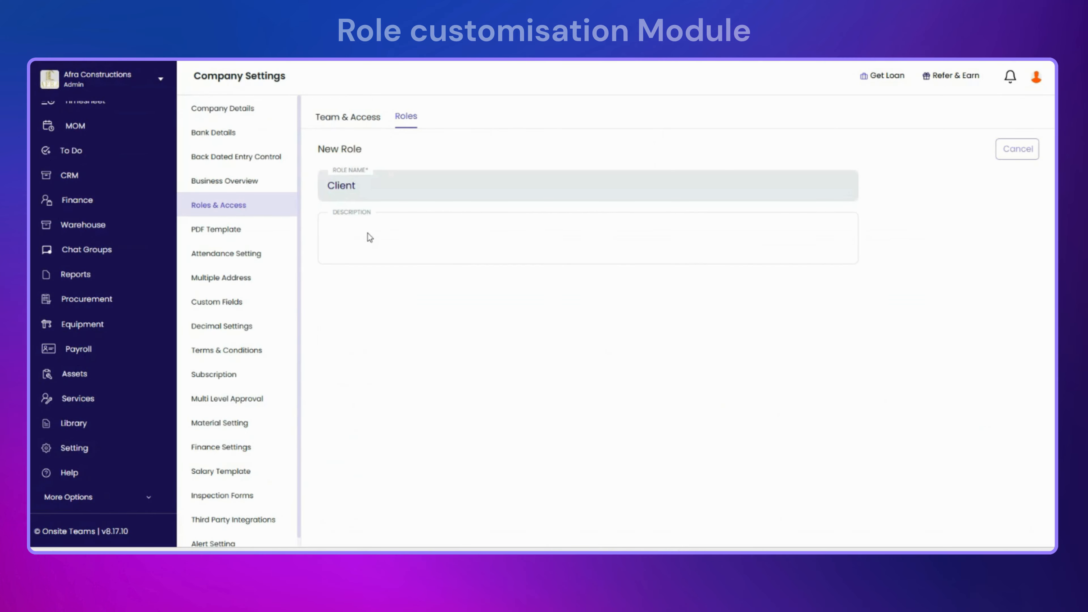
scroll(456, 507, down, 9)
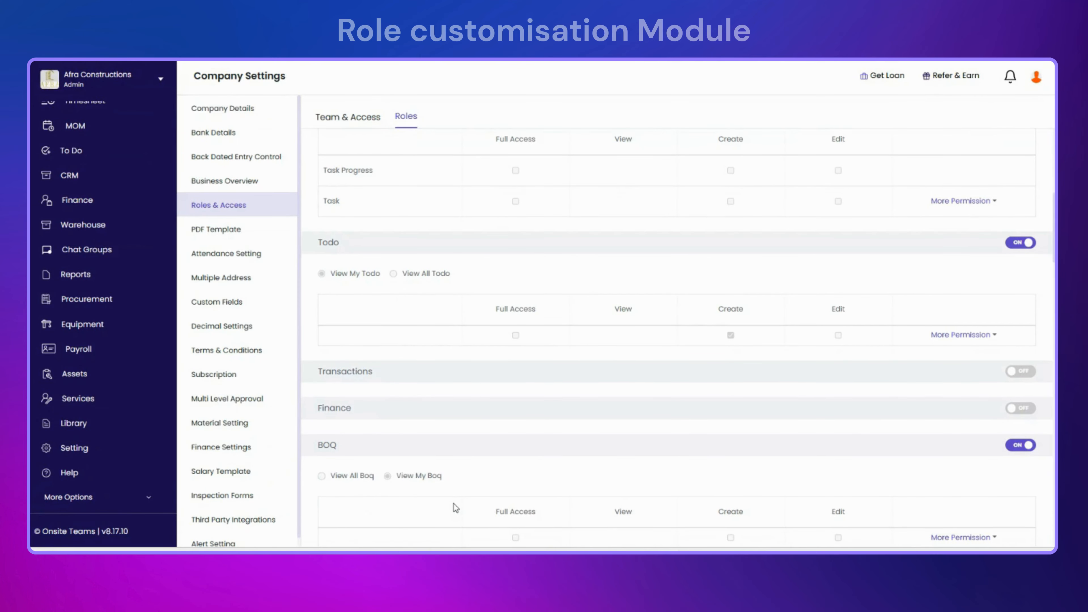
scroll(456, 508, up, 2)
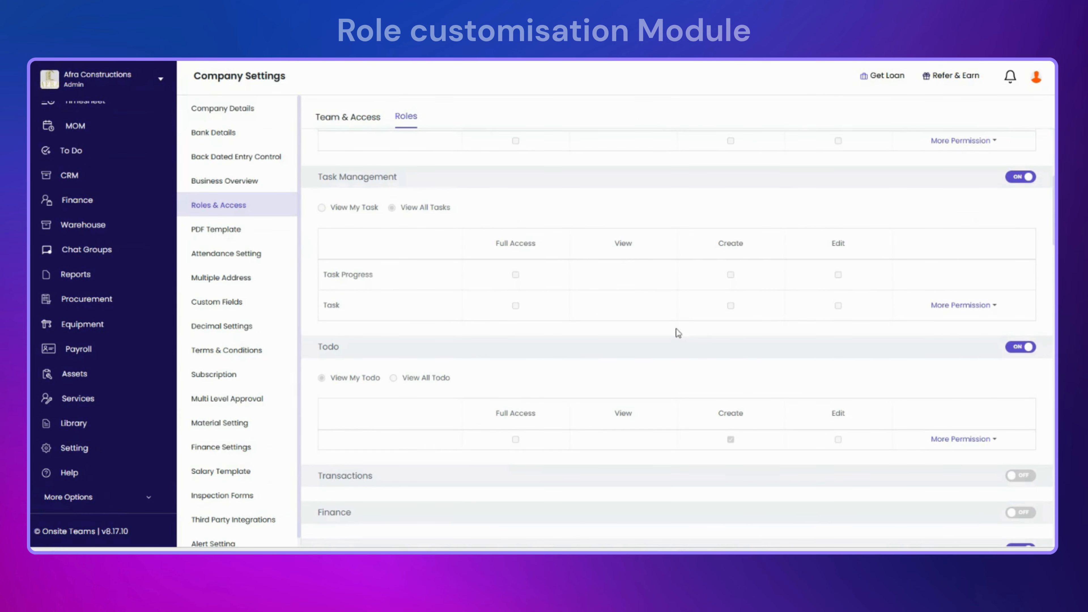
scroll(617, 431, down, 3)
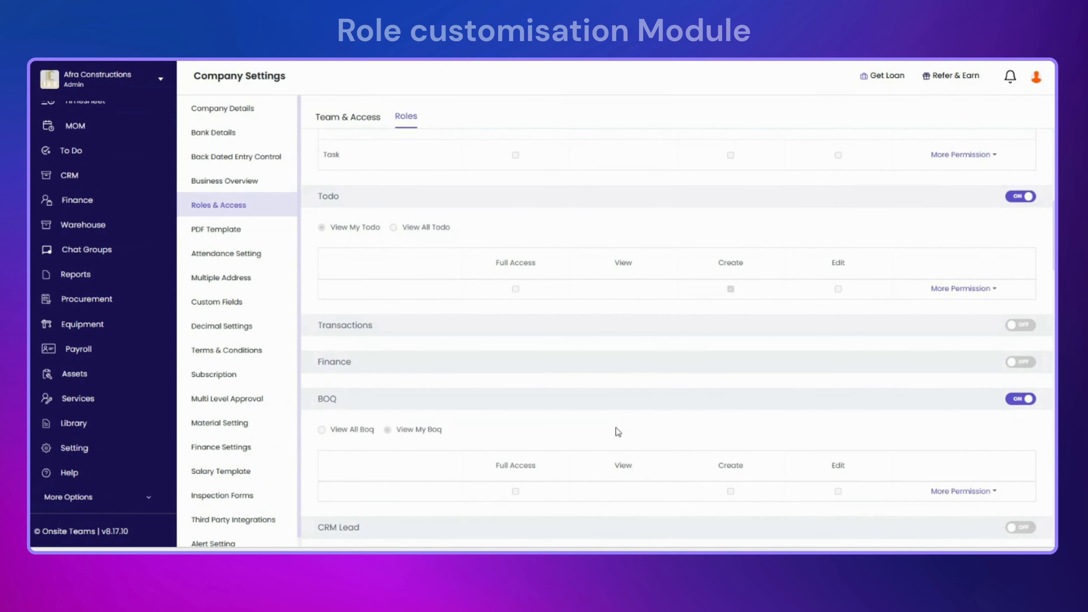
scroll(616, 428, up, 1)
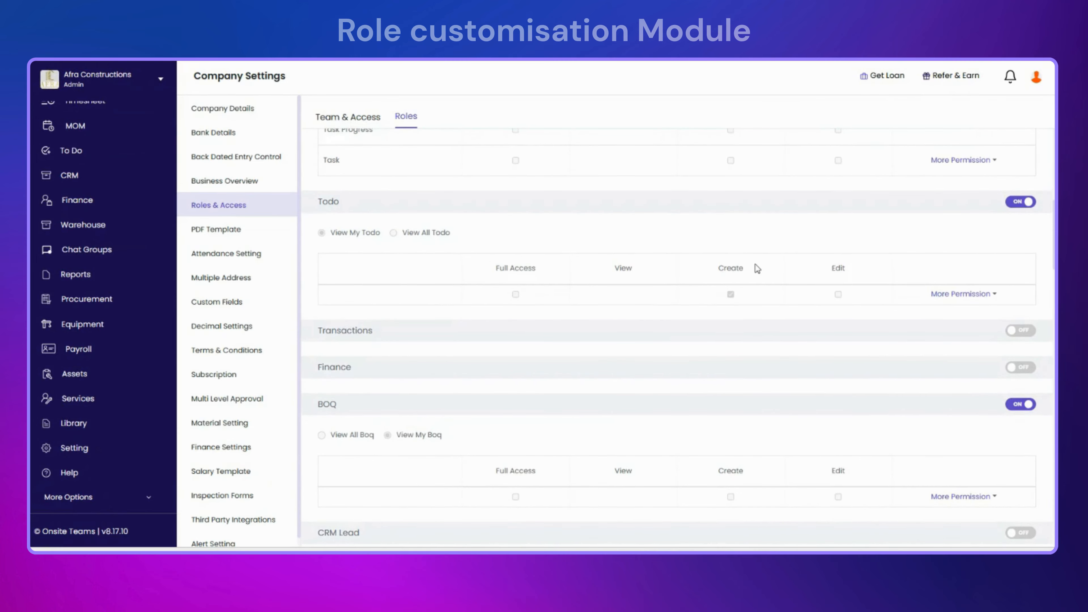
scroll(755, 258, down, 1)
scroll(756, 263, up, 2)
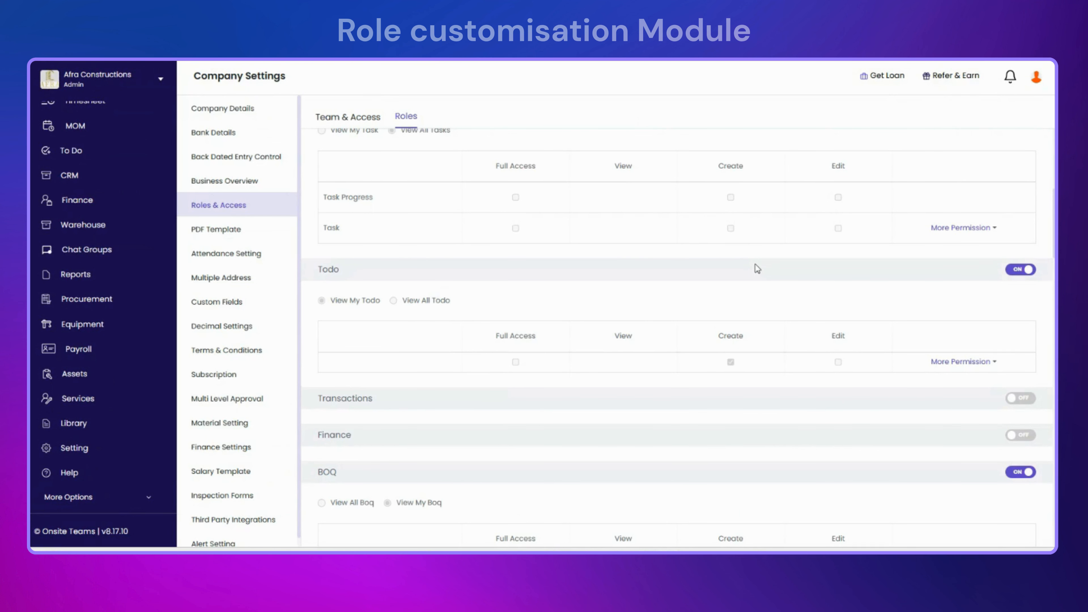
scroll(755, 263, up, 6)
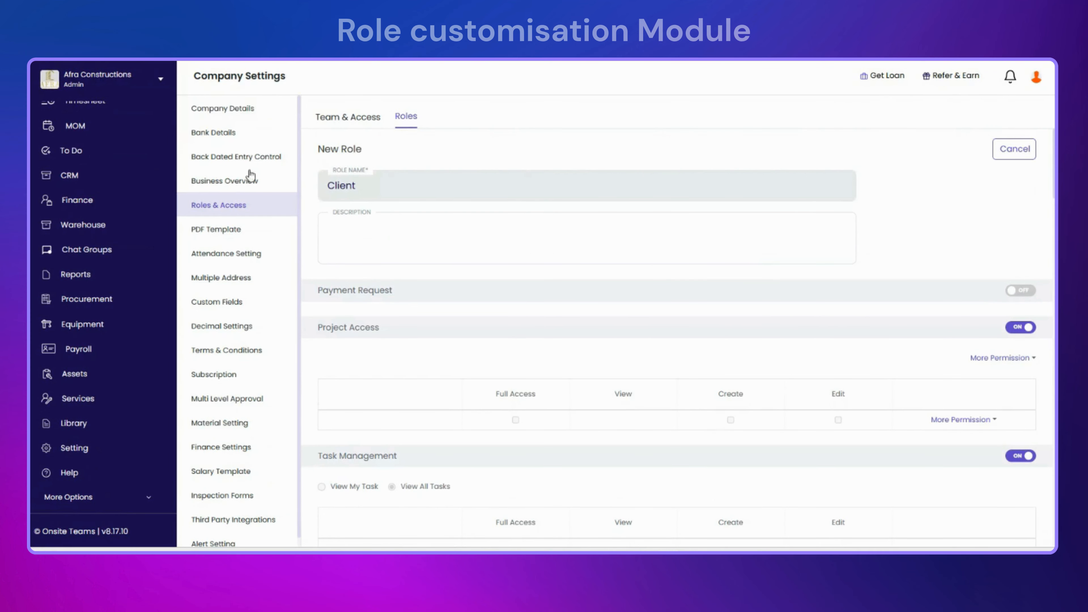
Return to the roles list and duplicate the Procurement Manager role
click(367, 118)
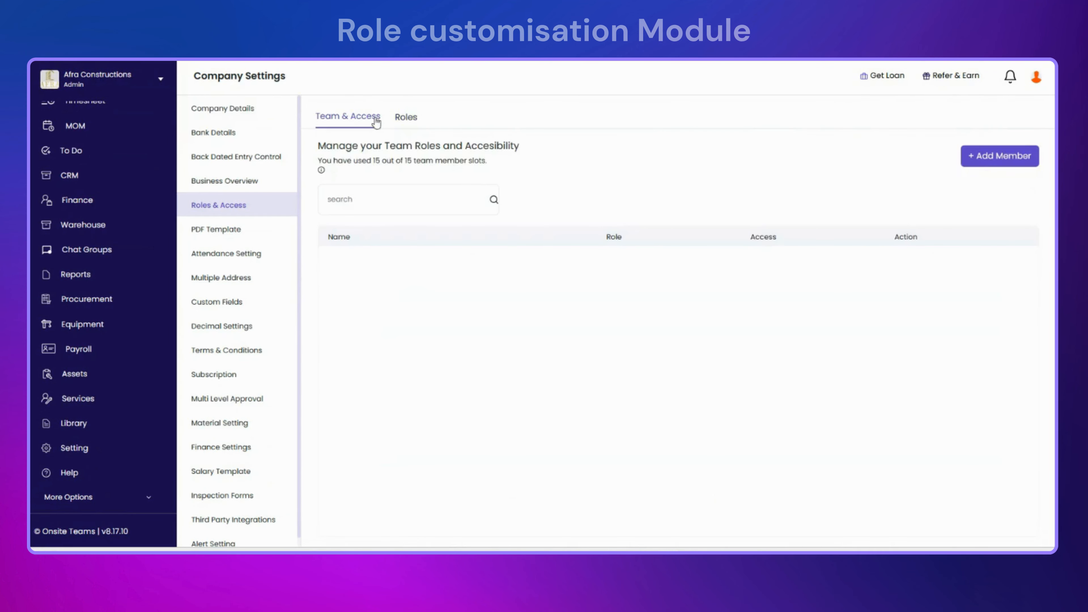
click(406, 119)
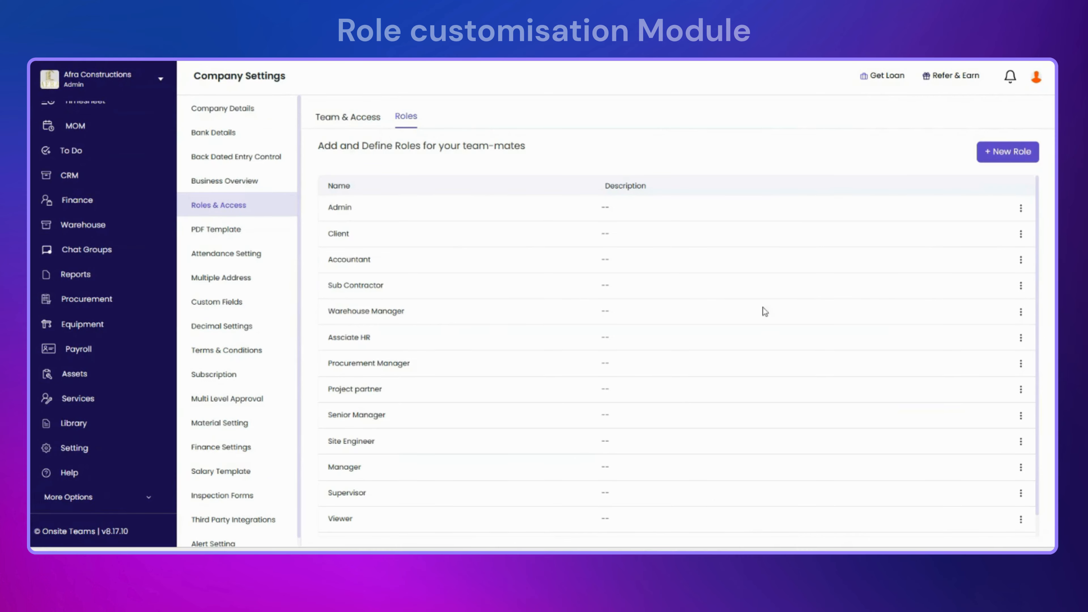
scroll(767, 333, down, 1)
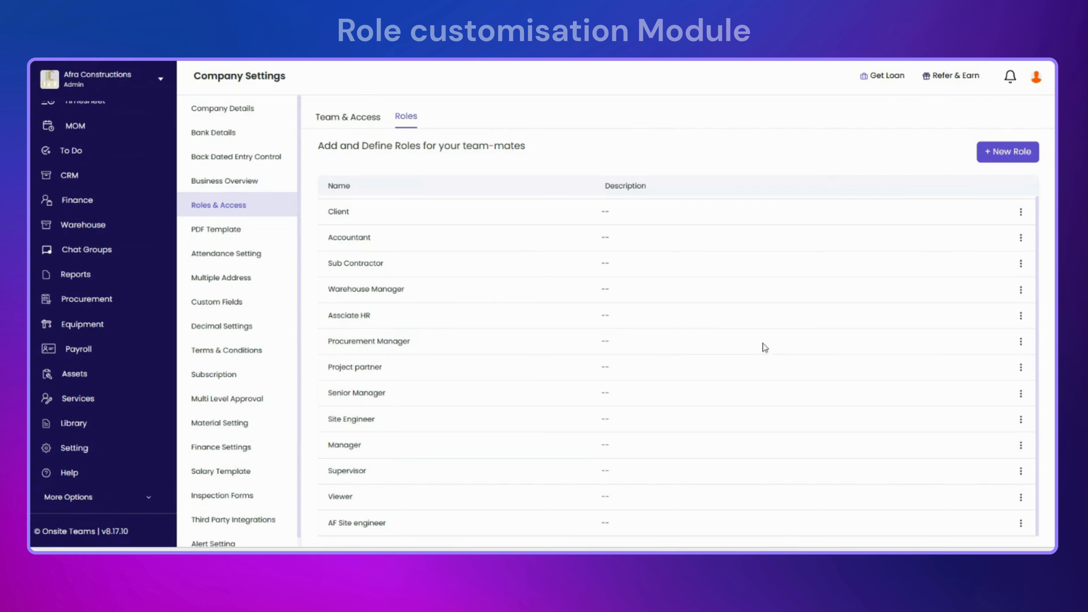
click(1022, 343)
click(991, 360)
scroll(723, 405, down, 1)
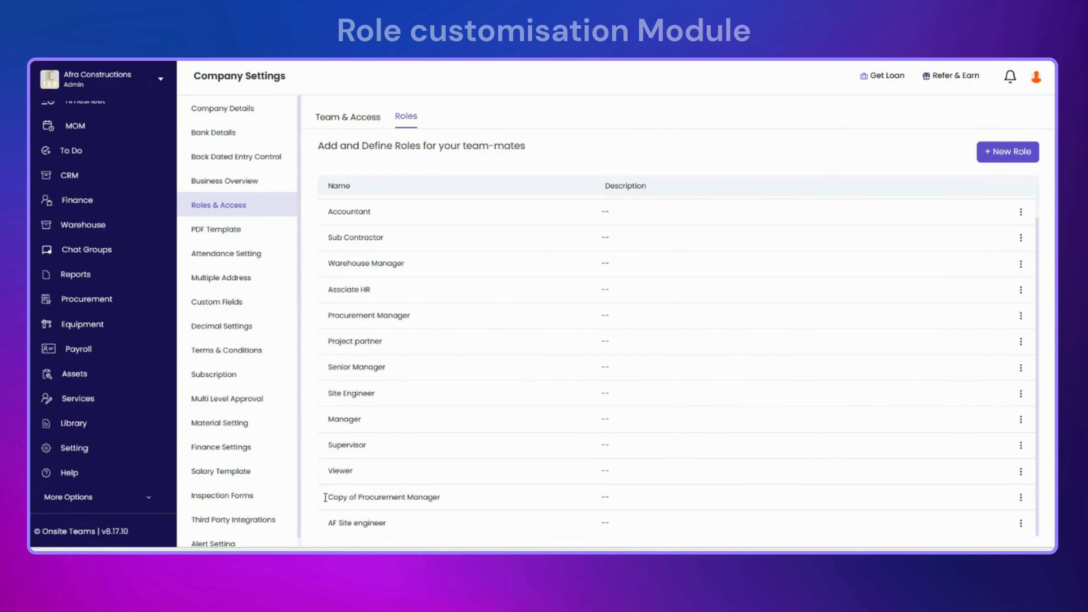
Open the copy of the Procurement Manager role and change its role name to Purchase manager
click(422, 496)
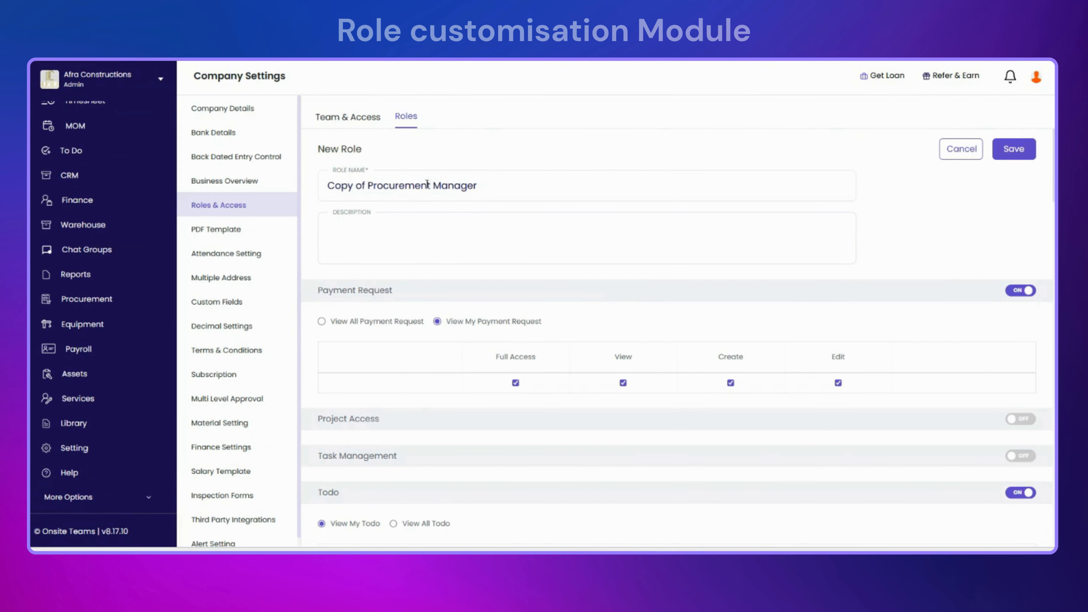
drag(483, 185, 276, 198)
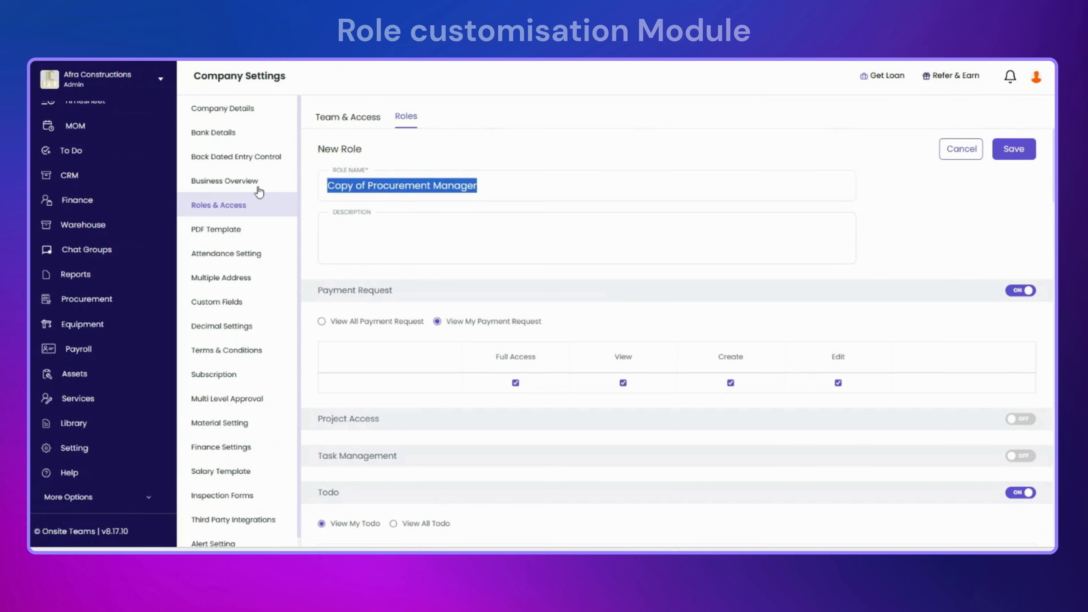
key(BackSpace)
text(Pu)
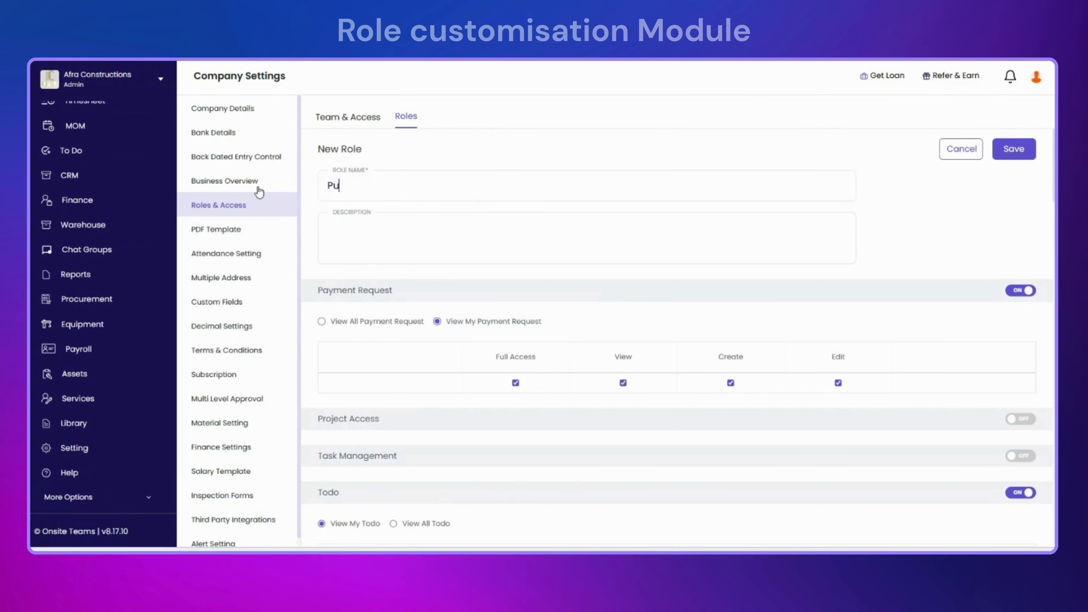
text(rchase manager)
scroll(370, 253, down, 2)
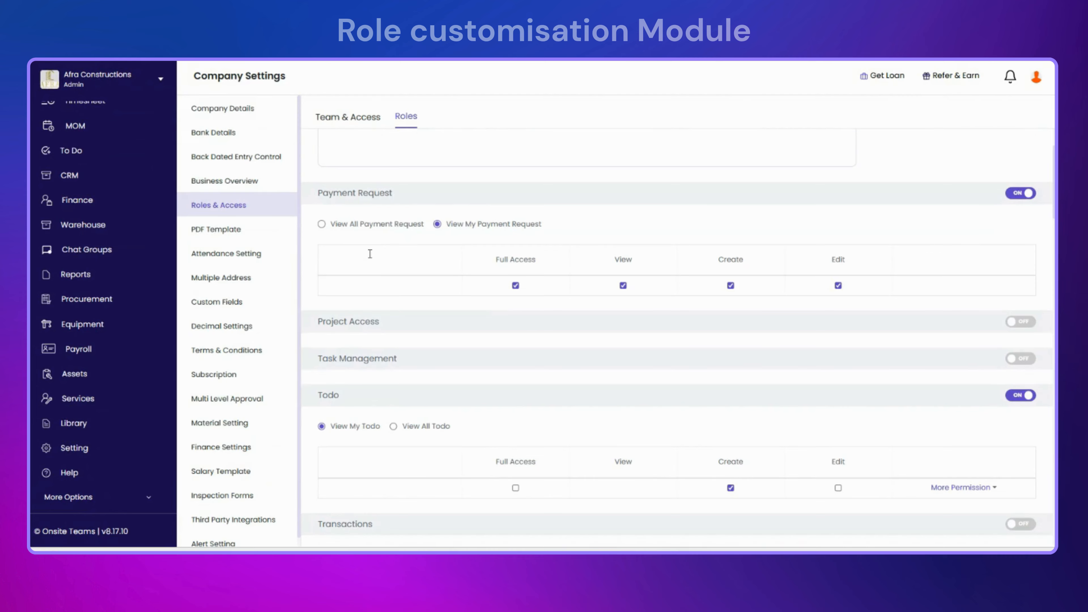
scroll(370, 254, up, 2)
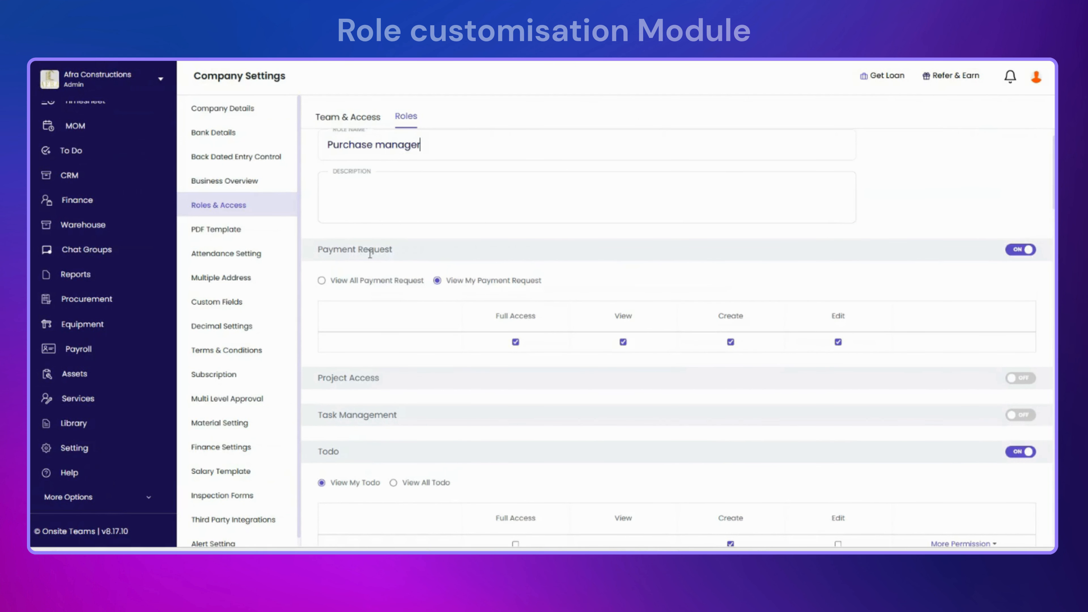
scroll(370, 253, up, 1)
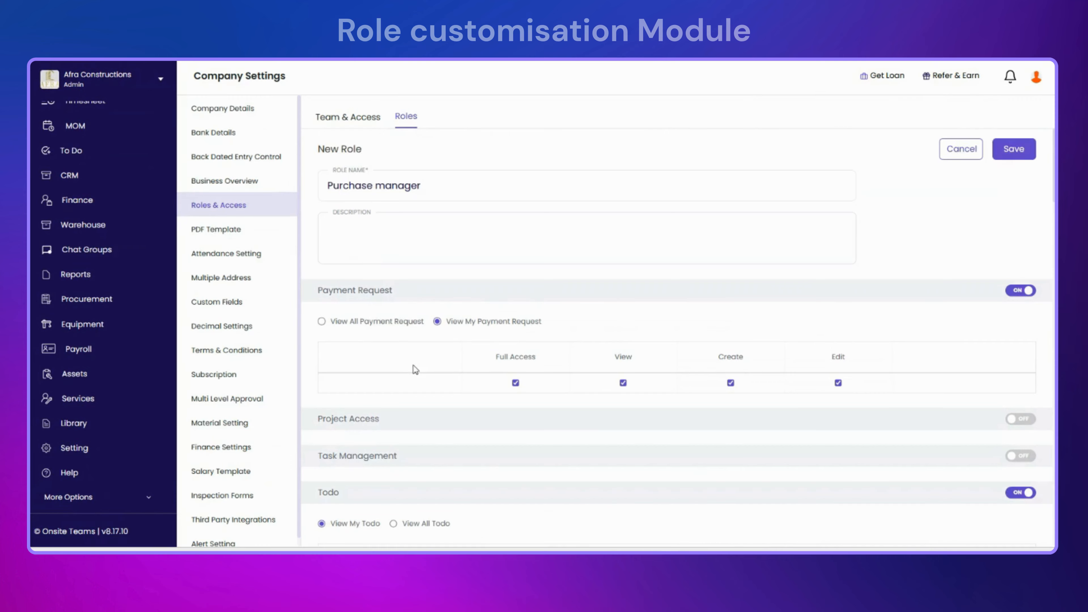
Enable the Transactions permissions for the Purchase manager role
scroll(414, 370, down, 1)
scroll(472, 295, down, 2)
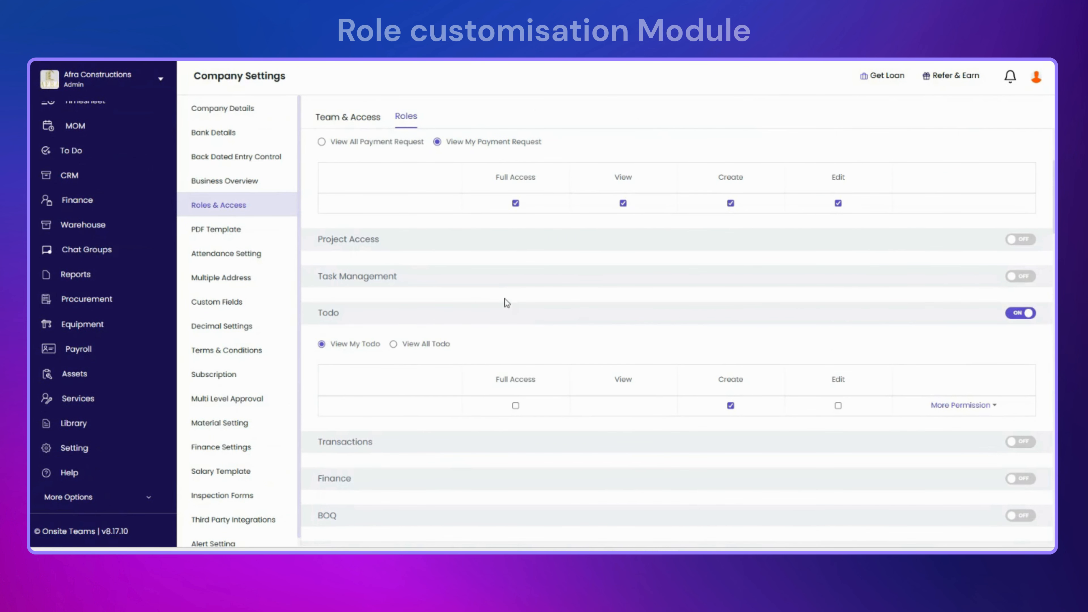
click(1014, 279)
click(1014, 280)
scroll(862, 300, down, 2)
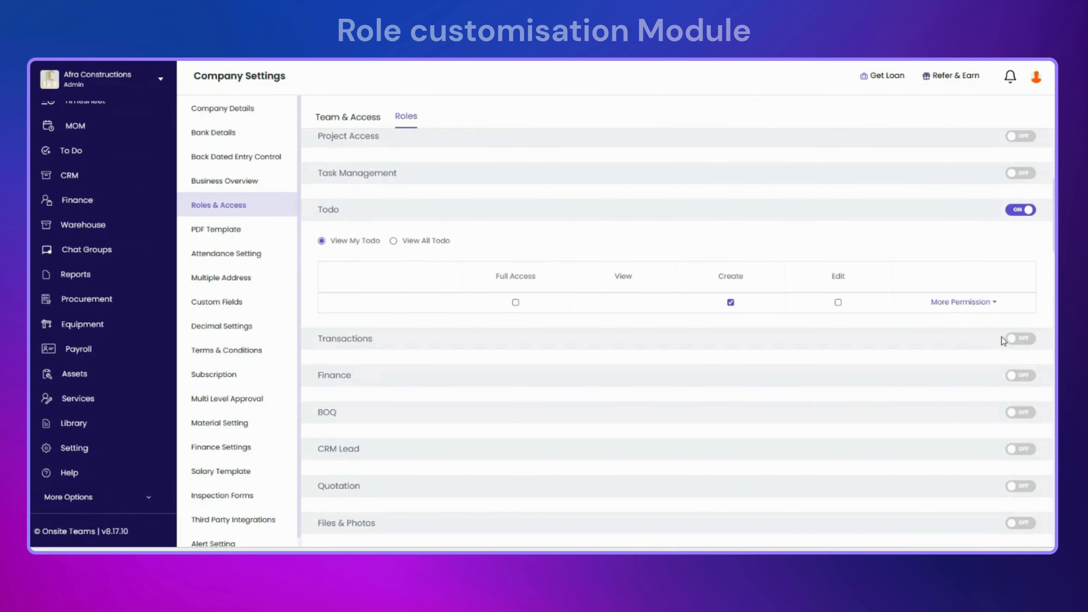
click(1016, 339)
scroll(609, 447, down, 2)
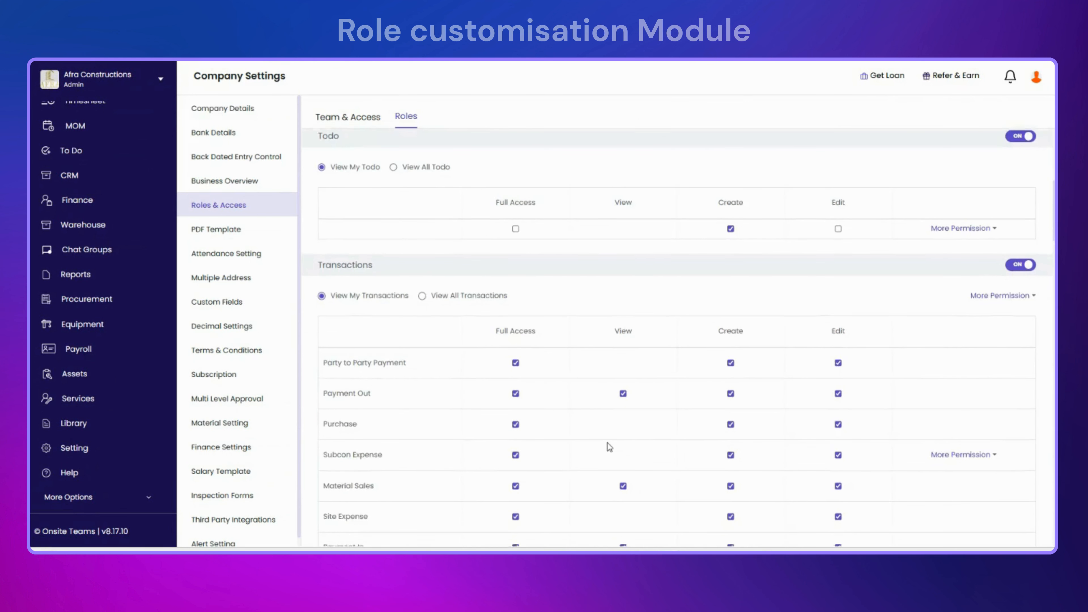
scroll(609, 447, down, 1)
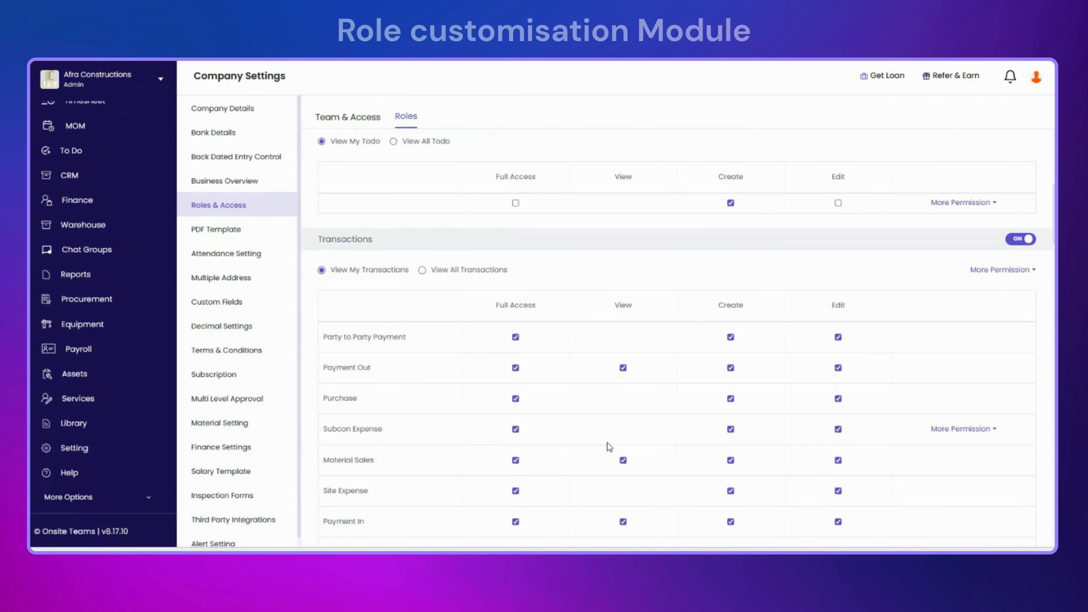
scroll(610, 447, down, 1)
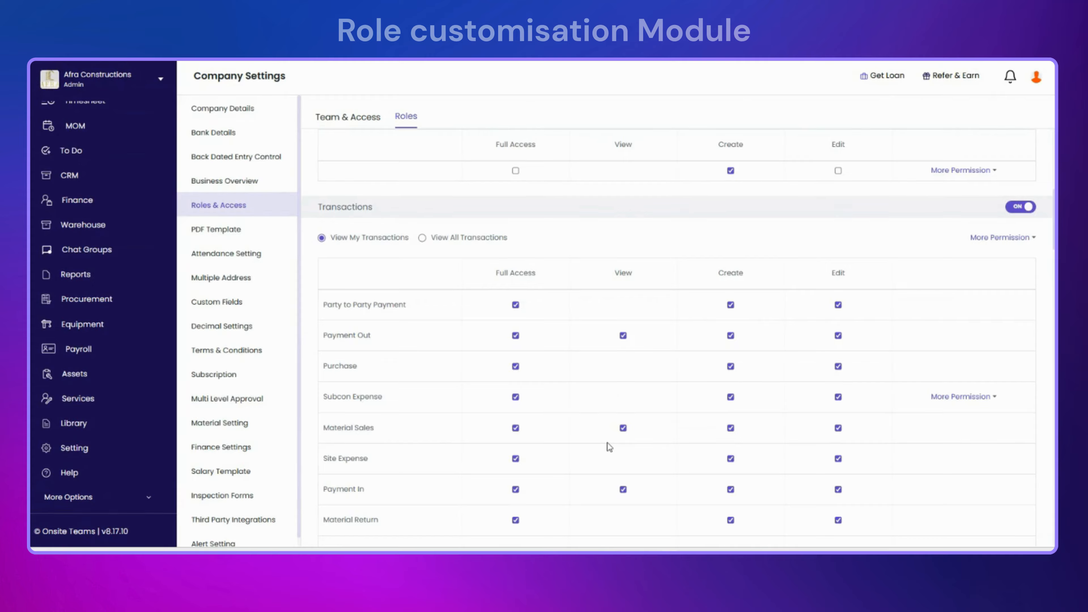
Remove full access to Party to Party Payment, Payment Out, Subcon Expense, Site Expense and Payment In transactions, leaving Material Sales enabled
click(516, 305)
click(515, 335)
click(515, 397)
click(516, 427)
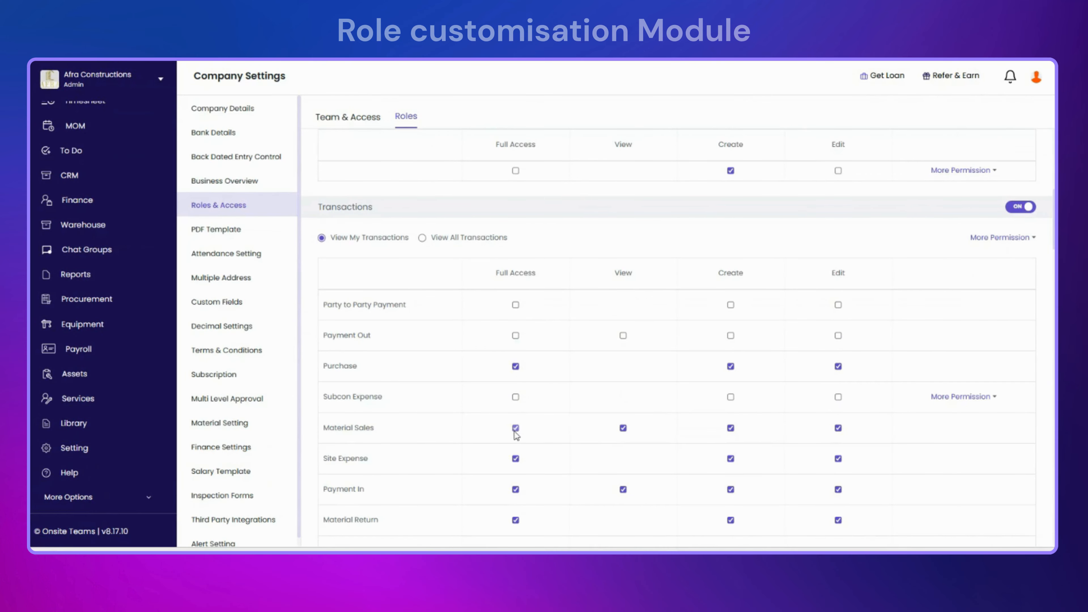
click(516, 458)
scroll(517, 464, down, 1)
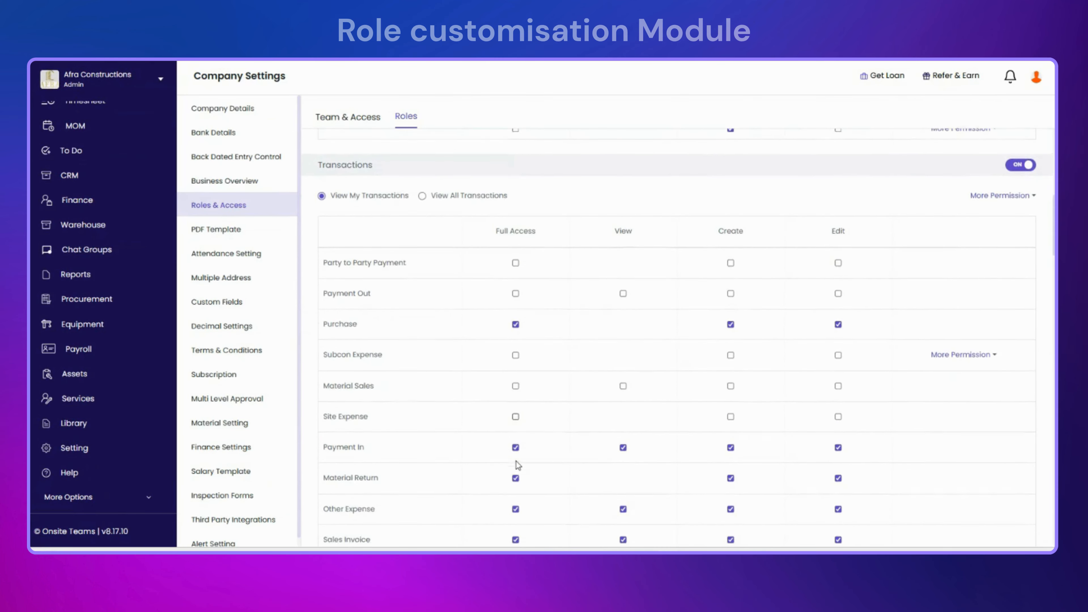
click(516, 385)
click(516, 446)
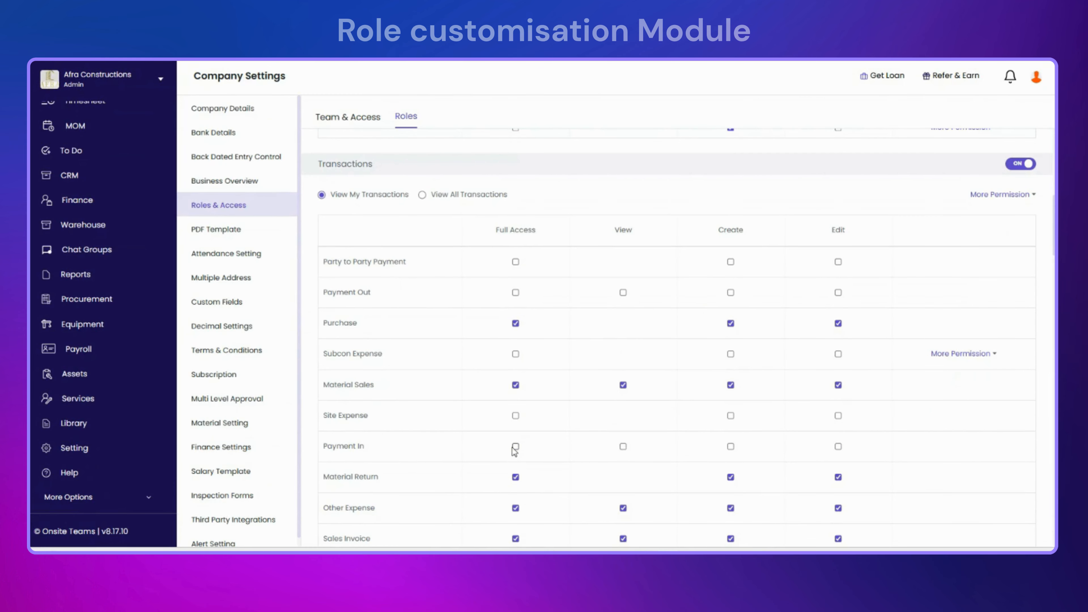
Remove full access to Other Expense, Sales Invoice, Credit Note, Debit Note, I Received and I Paid transactions
scroll(519, 466, down, 2)
click(515, 438)
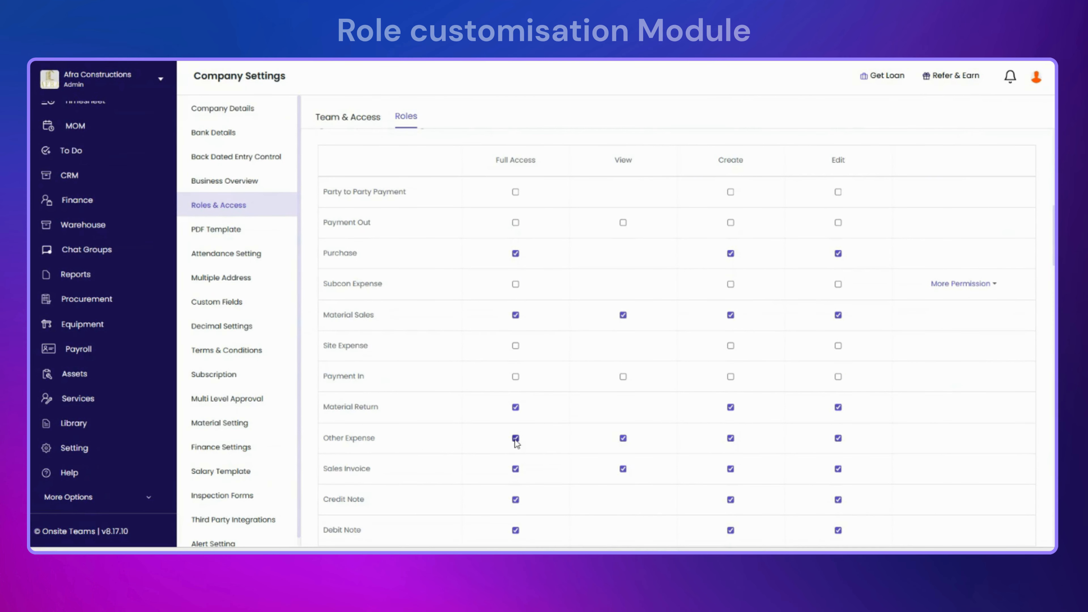
click(515, 468)
click(515, 499)
scroll(516, 499, down, 3)
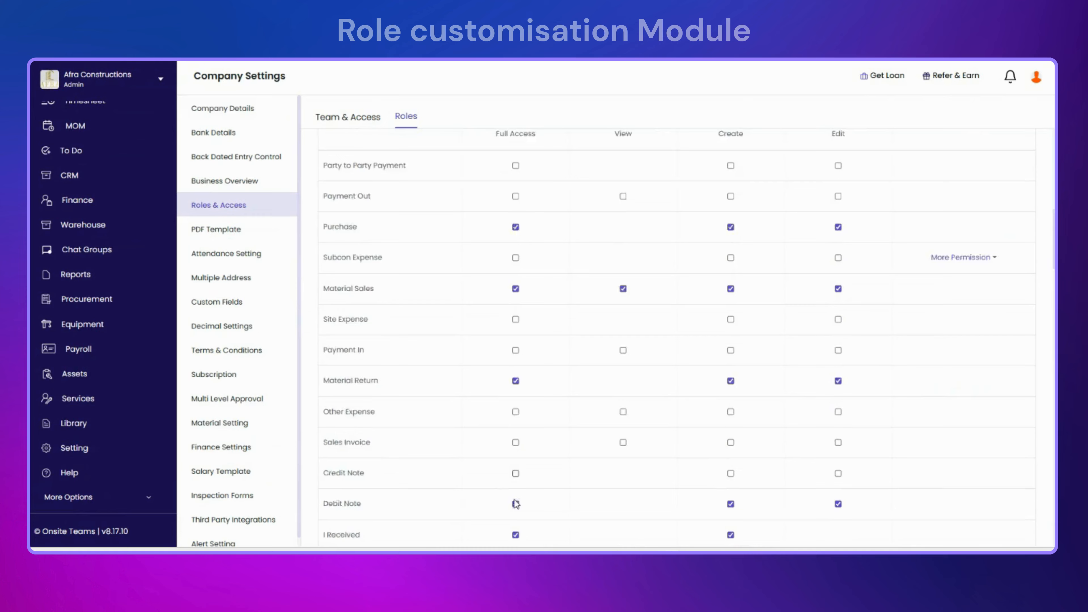
click(515, 413)
click(515, 444)
click(516, 474)
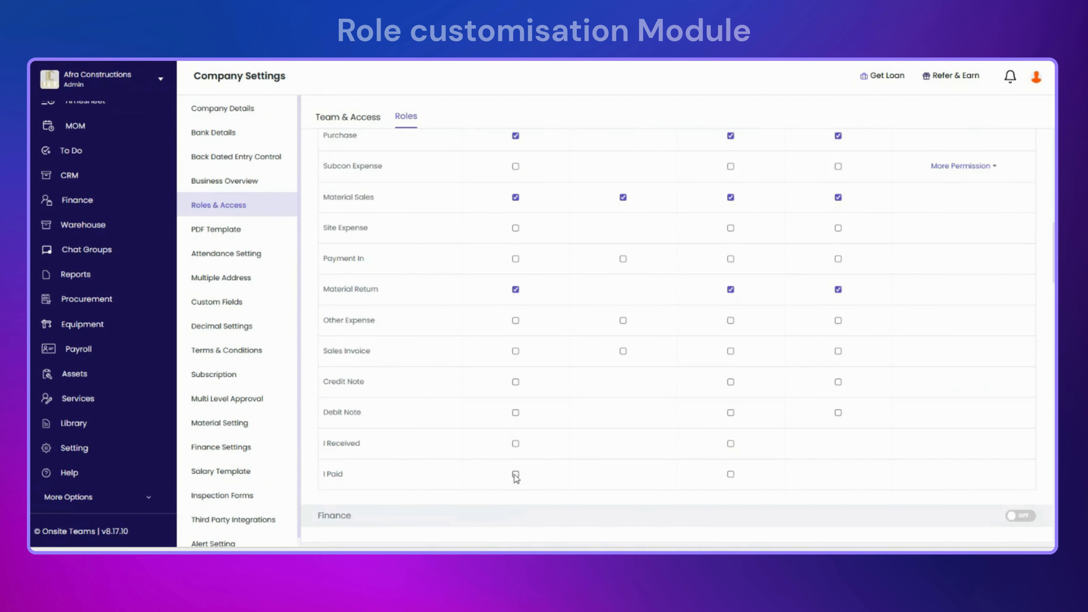
Restrict the Material Sales transaction permission to View only
scroll(516, 477, up, 4)
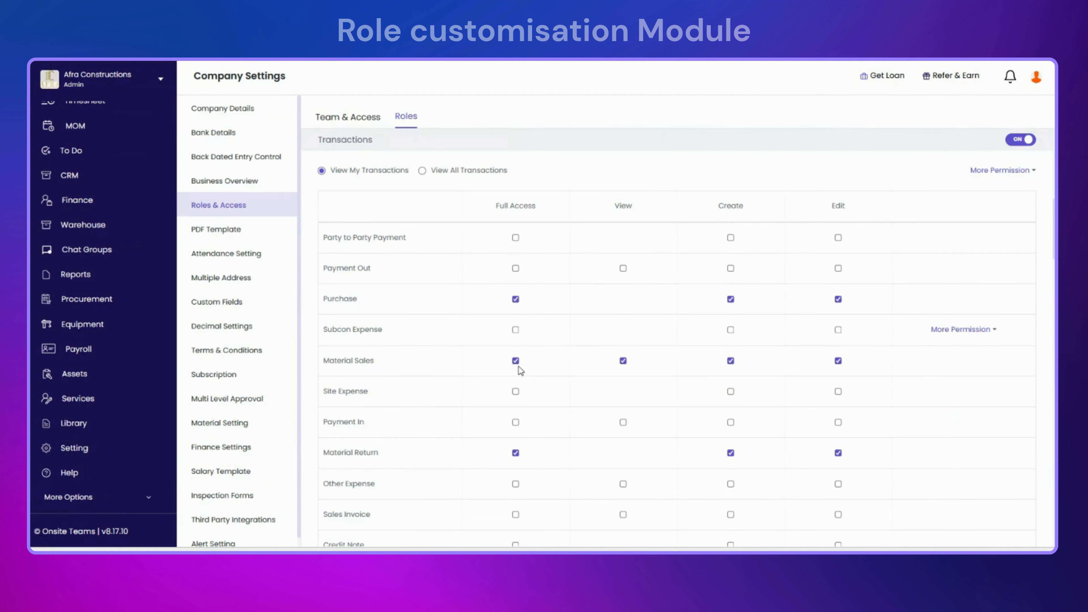
click(623, 361)
click(730, 362)
Grant full access to Material Transfer, Procurement and Material Request under Manage Material
scroll(631, 360, down, 9)
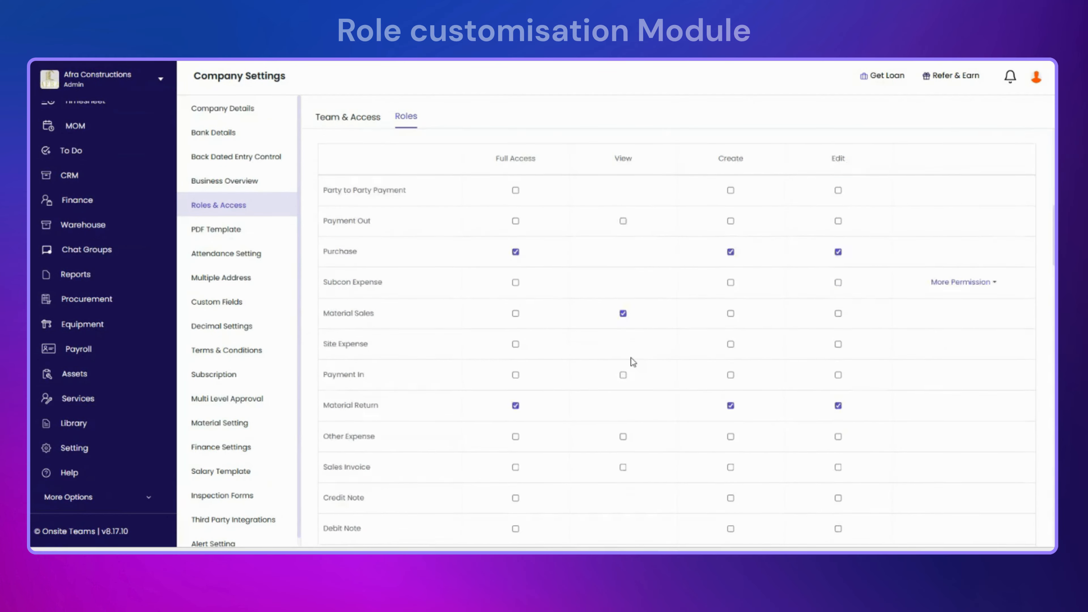
scroll(631, 361, down, 2)
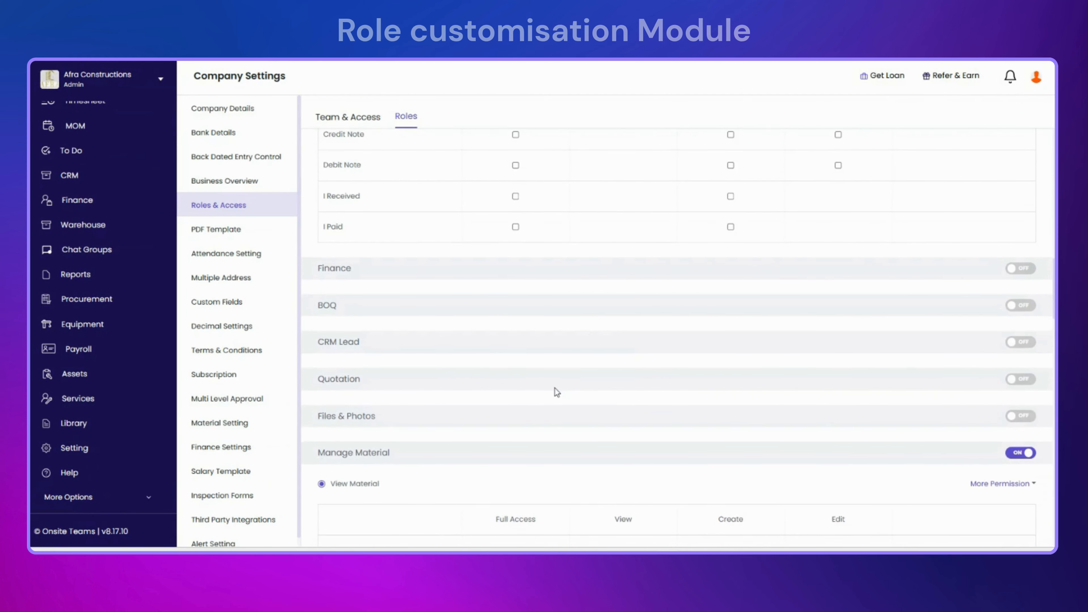
scroll(555, 390, down, 4)
scroll(557, 392, down, 2)
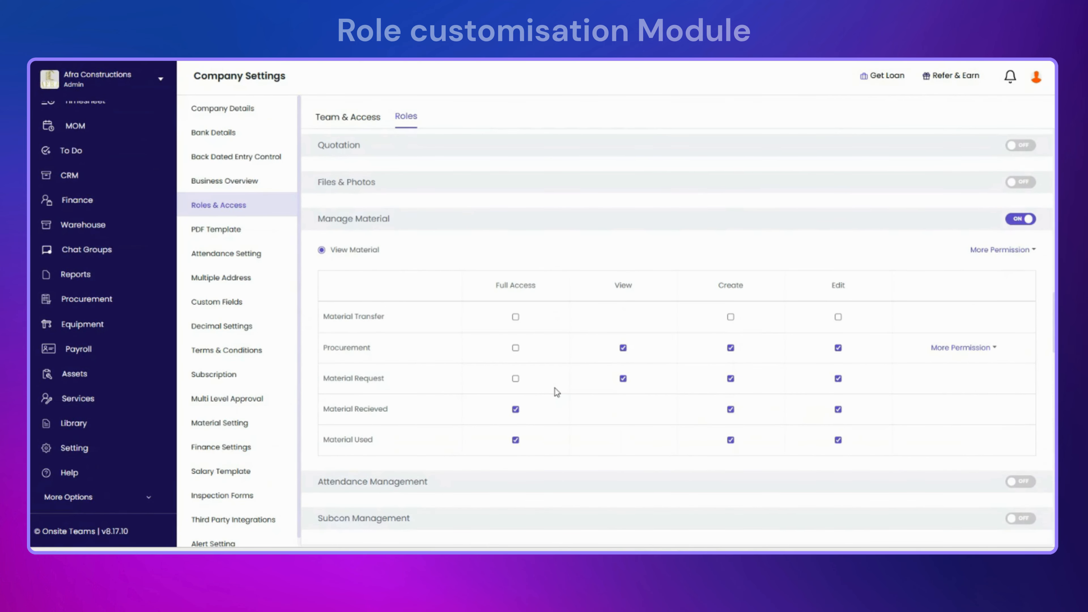
click(516, 317)
click(515, 348)
scroll(446, 376, down, 1)
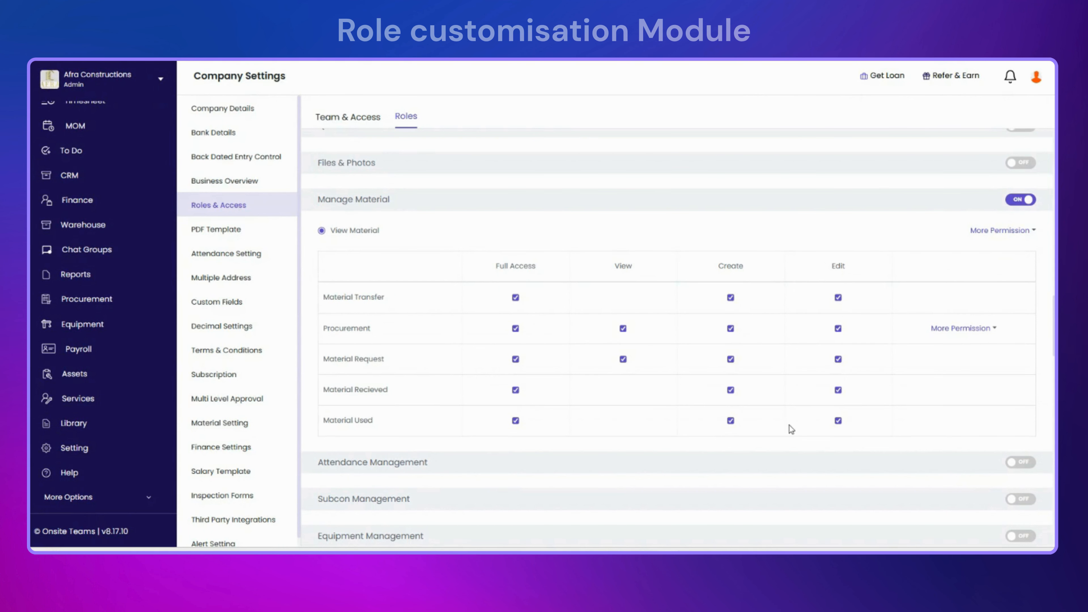
Enable the additional Add Material Issue permission for Manage Material and review the extra Procurement permissions
click(987, 234)
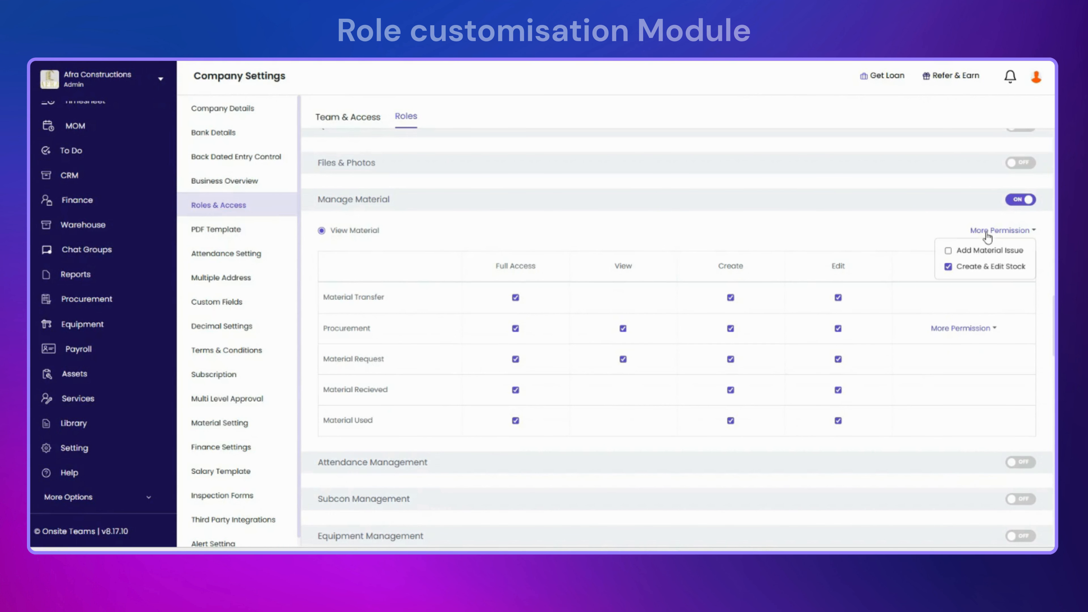
click(948, 250)
click(960, 329)
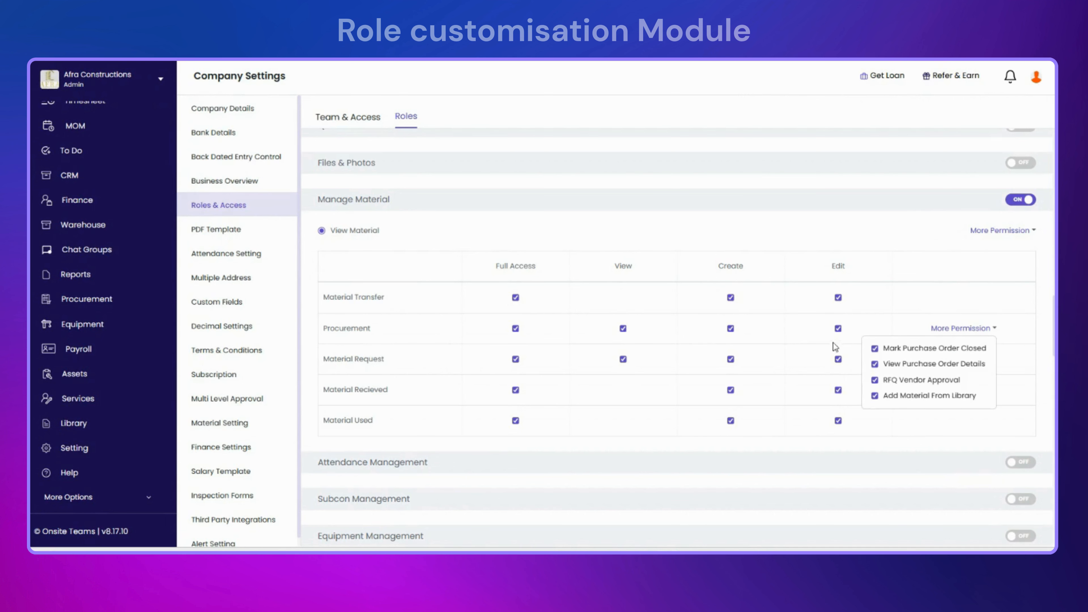
click(874, 226)
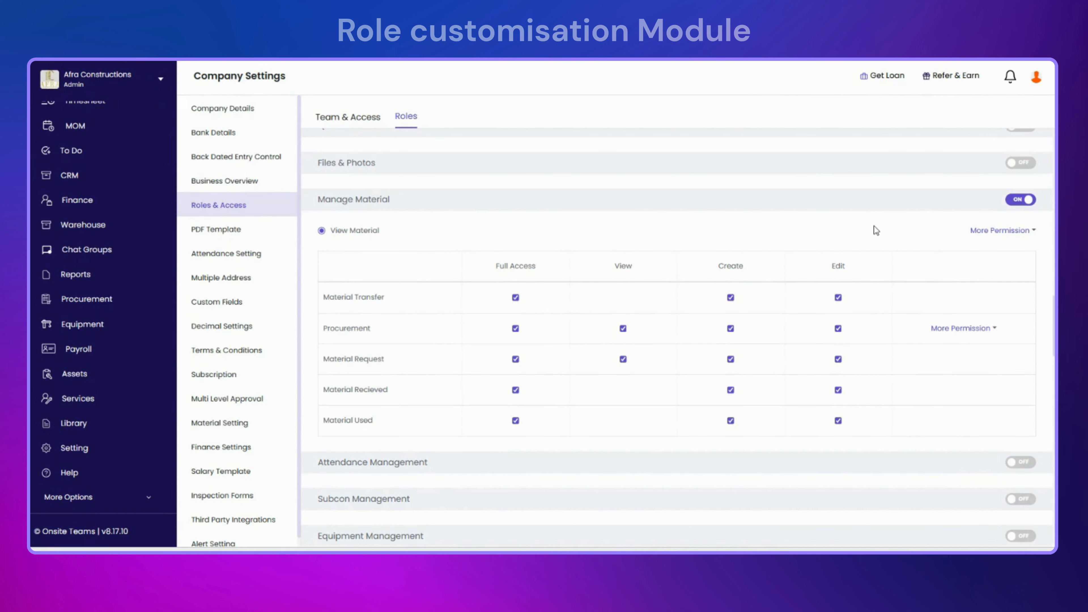
Enable the Library Management permissions for the Purchase manager role
scroll(800, 260, down, 5)
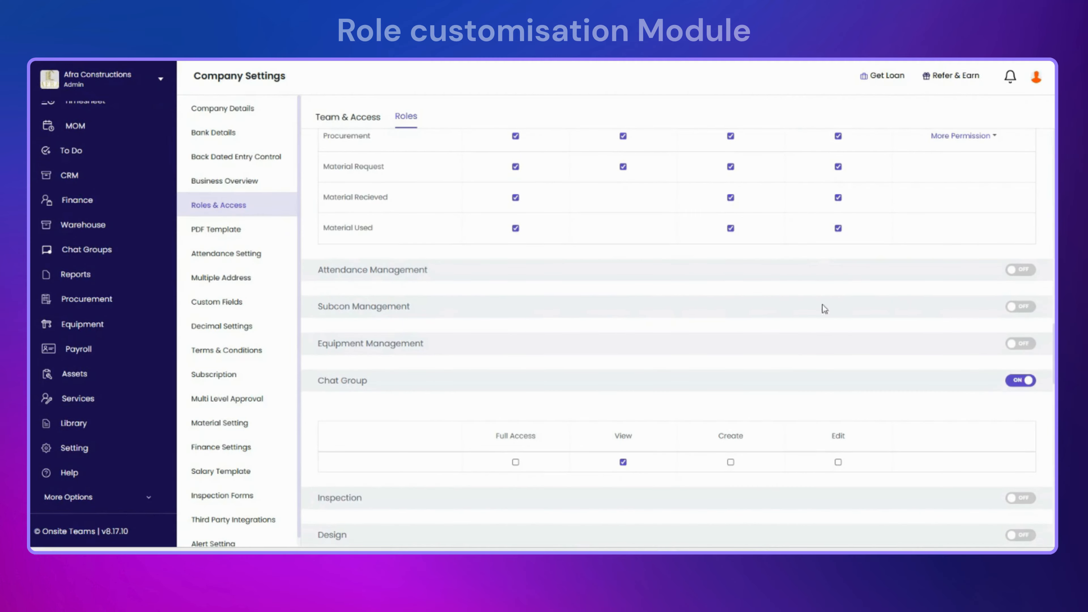
scroll(800, 361, down, 6)
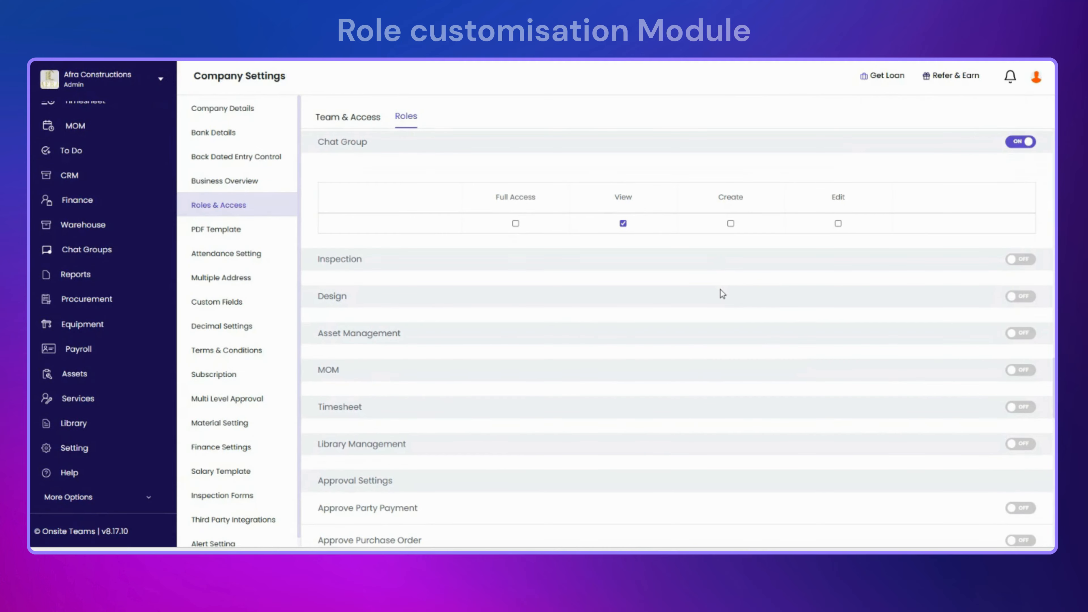
scroll(724, 358, down, 2)
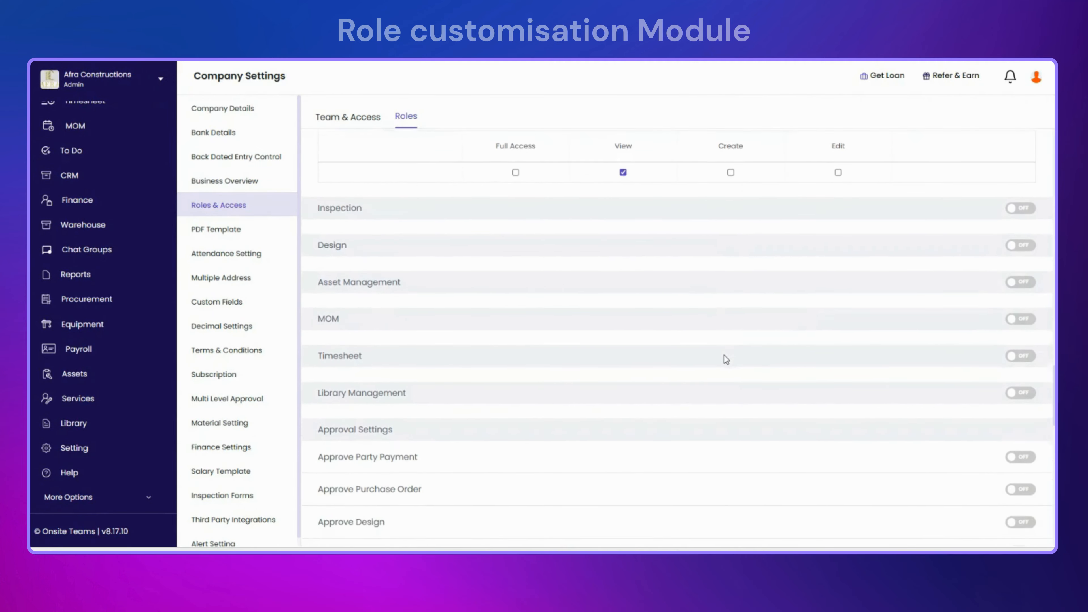
click(1012, 362)
scroll(681, 446, down, 3)
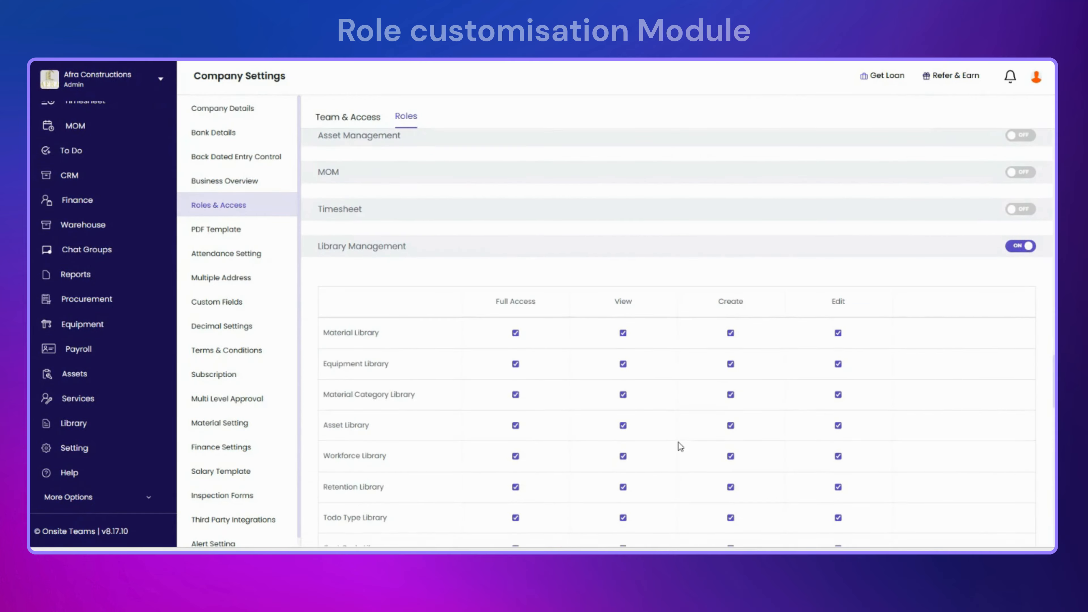
Remove full access to every library from Equipment Library through Deduction Library, leaving only Material Library enabled
click(515, 364)
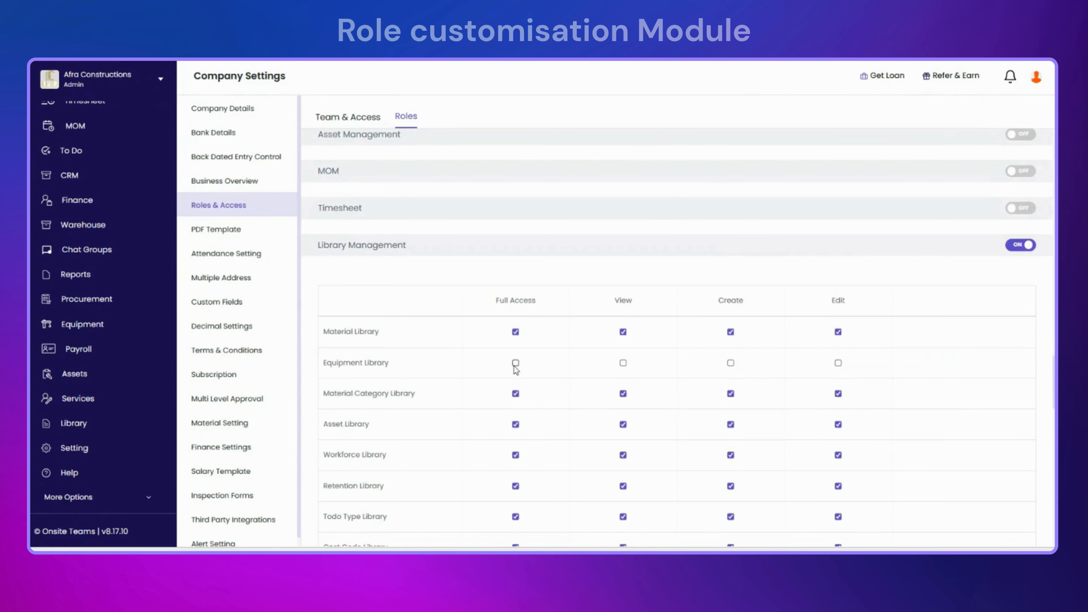
click(515, 393)
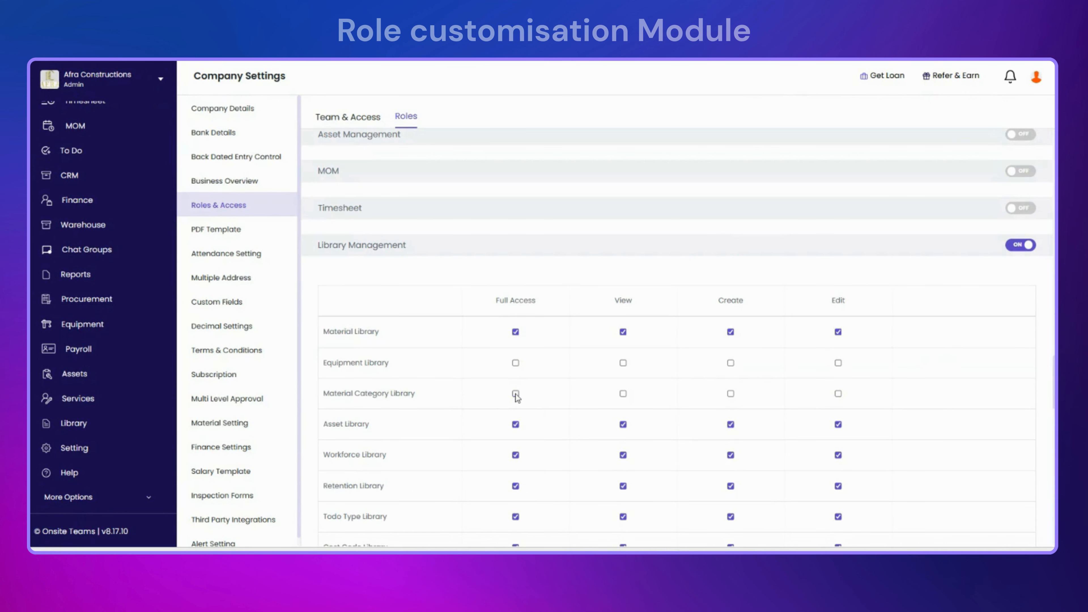
click(517, 426)
scroll(517, 463, down, 2)
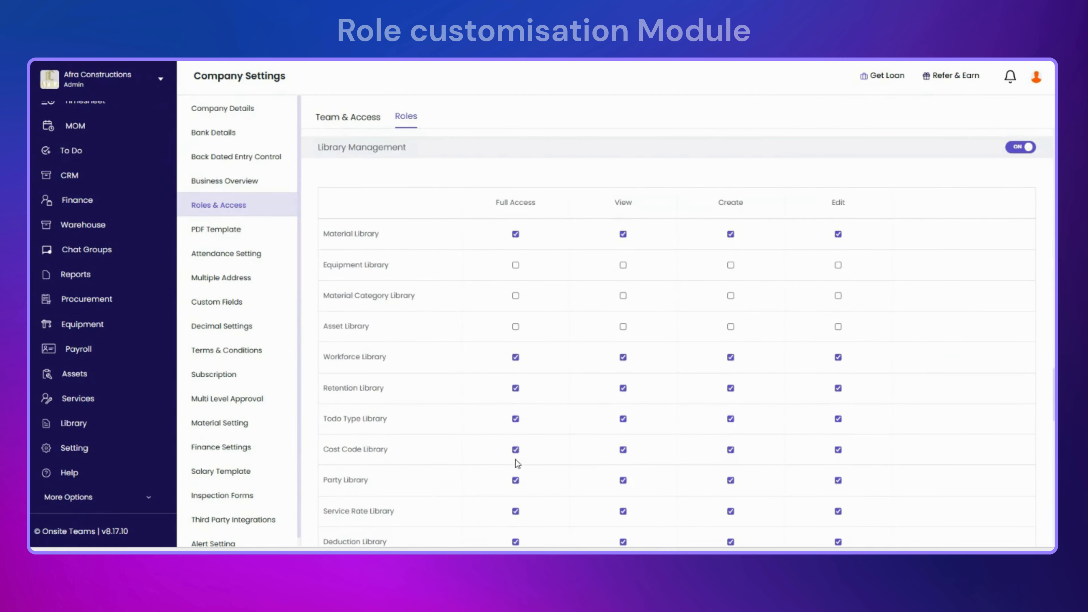
click(516, 355)
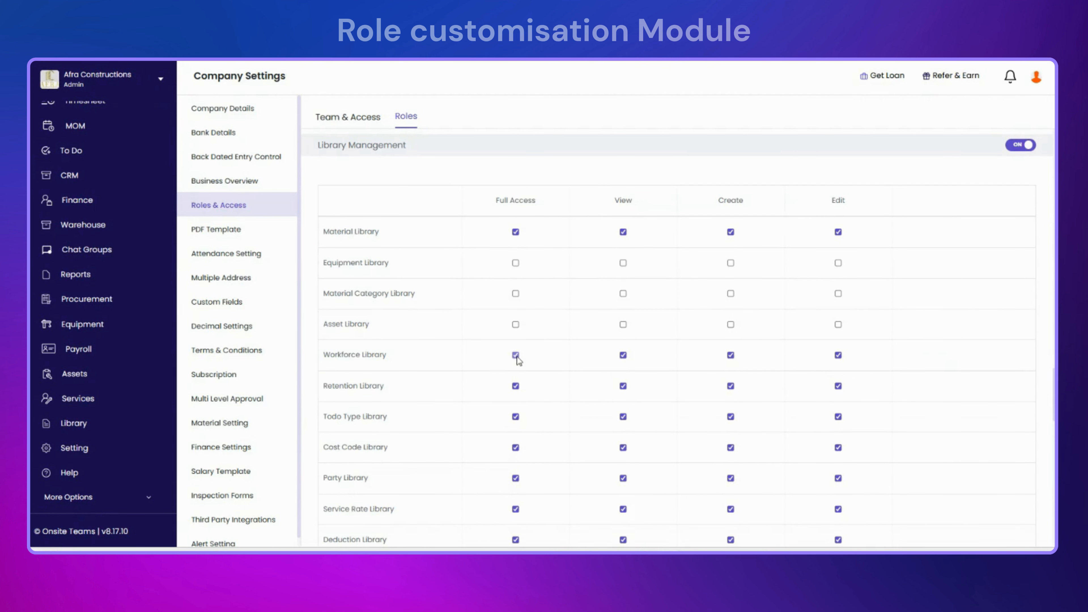
click(516, 385)
click(517, 417)
click(516, 447)
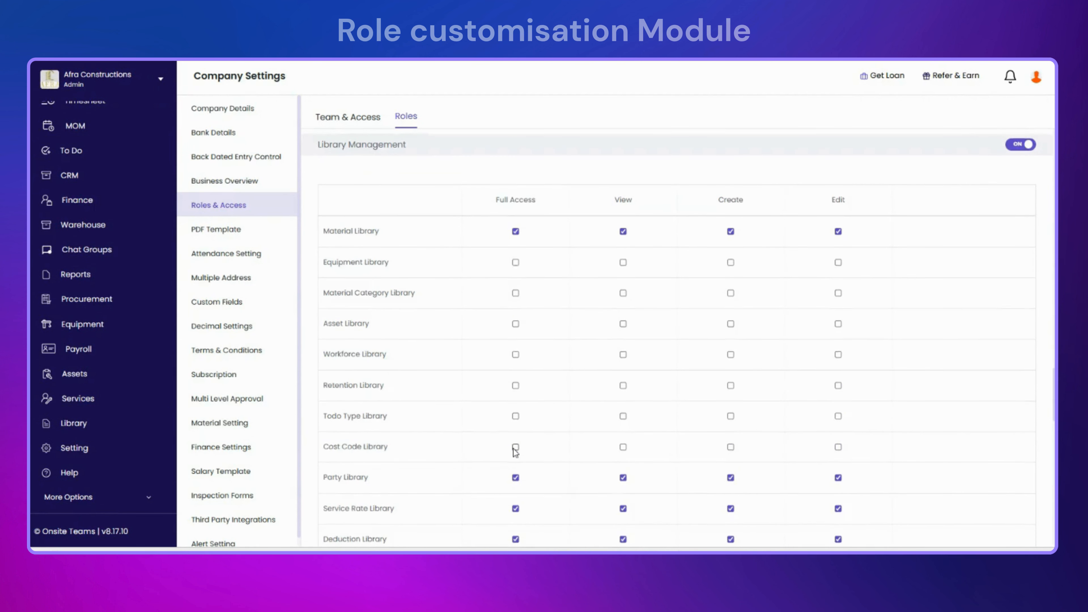
scroll(514, 449, down, 4)
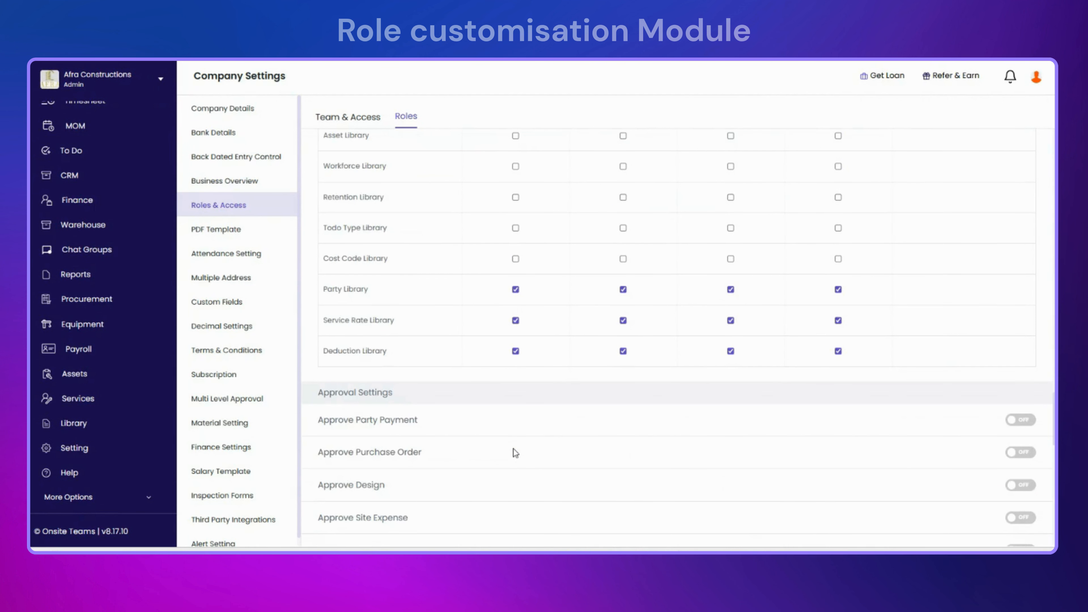
click(515, 290)
click(515, 320)
click(515, 350)
Examine the role's Approval Settings, Company Settings and Back Date Entry permissions
scroll(517, 356, down, 5)
scroll(518, 357, down, 4)
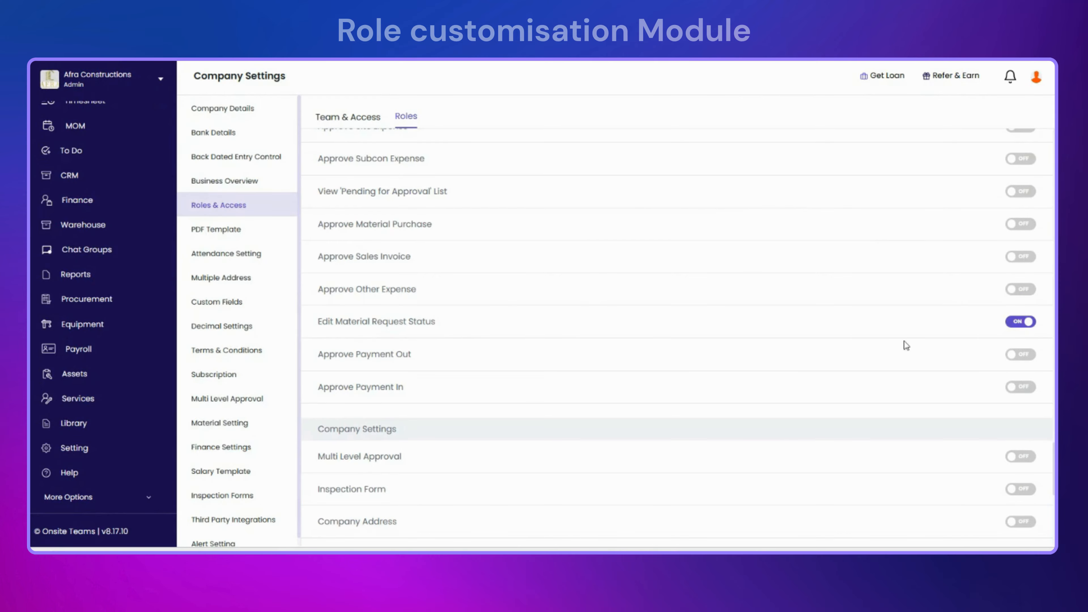
scroll(834, 311, down, 1)
scroll(834, 312, down, 2)
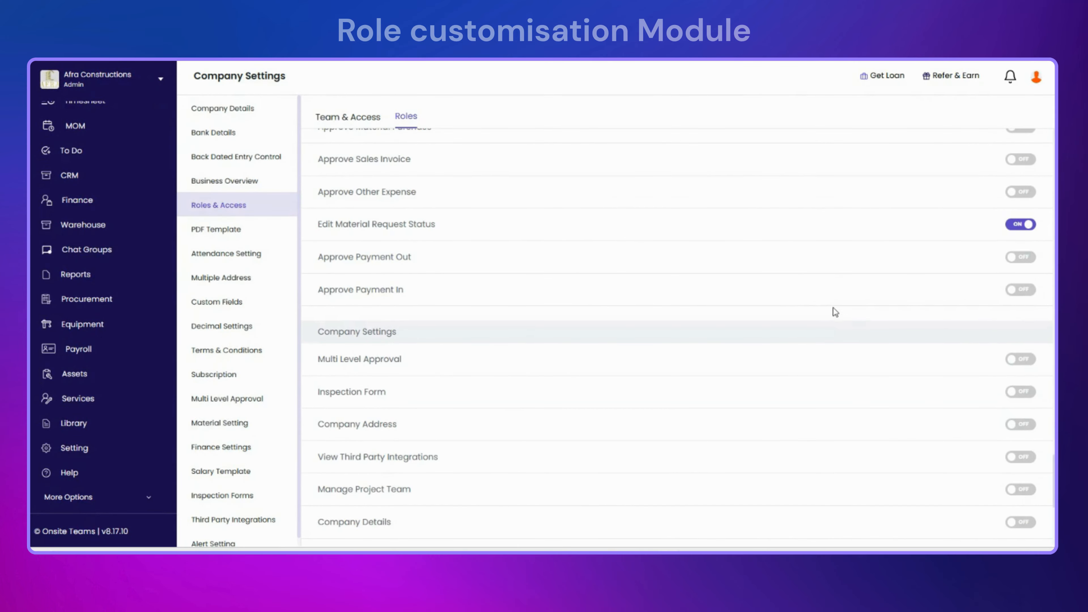
scroll(437, 496, down, 4)
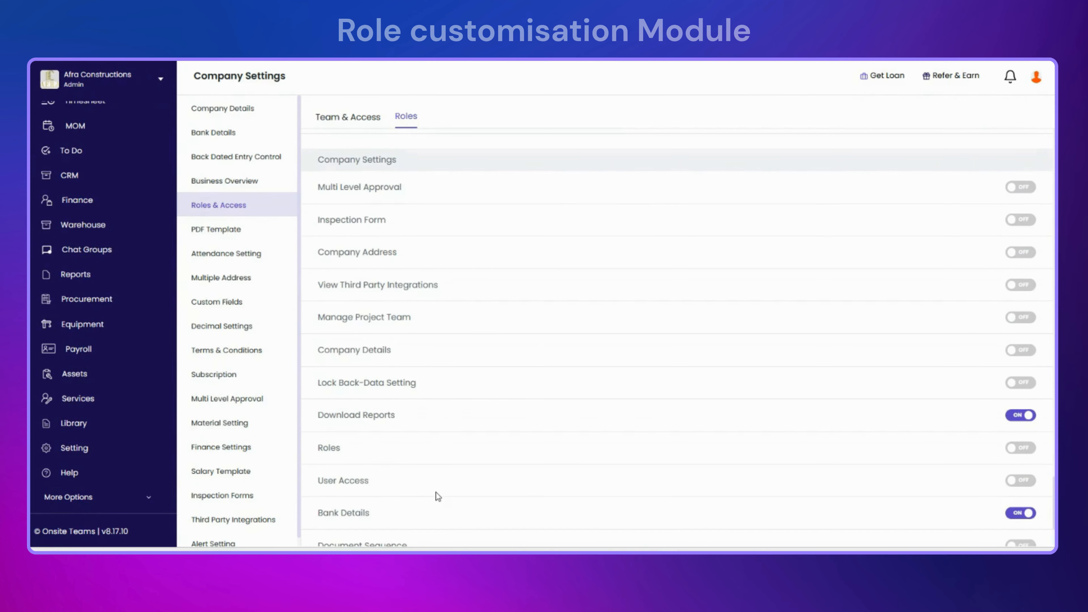
scroll(426, 476, down, 3)
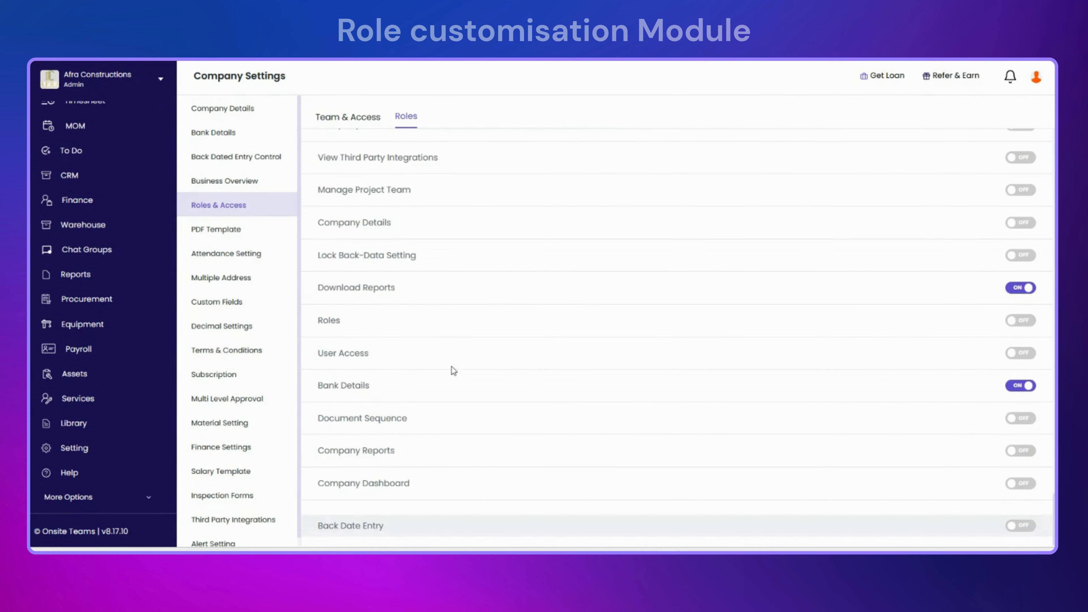
scroll(524, 370, up, 3)
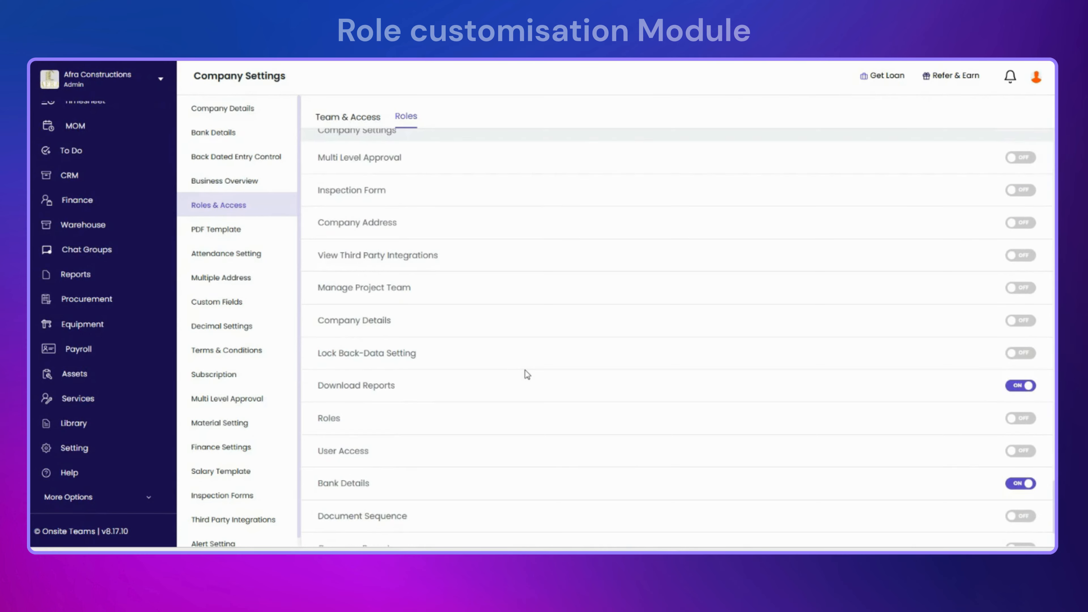
scroll(524, 370, down, 1)
scroll(524, 370, down, 2)
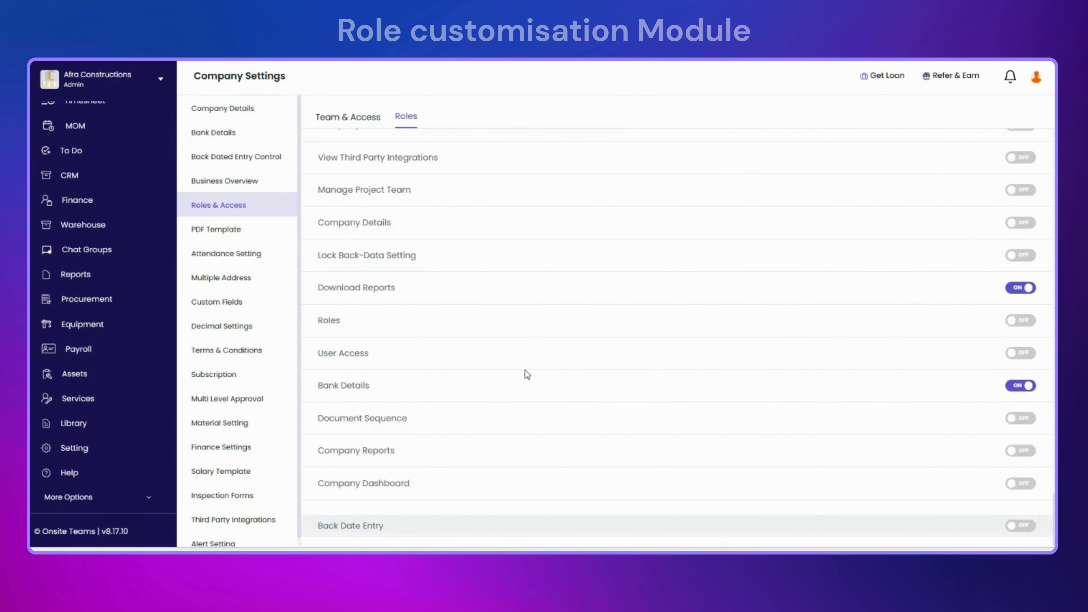
scroll(524, 370, up, 6)
scroll(524, 370, up, 11)
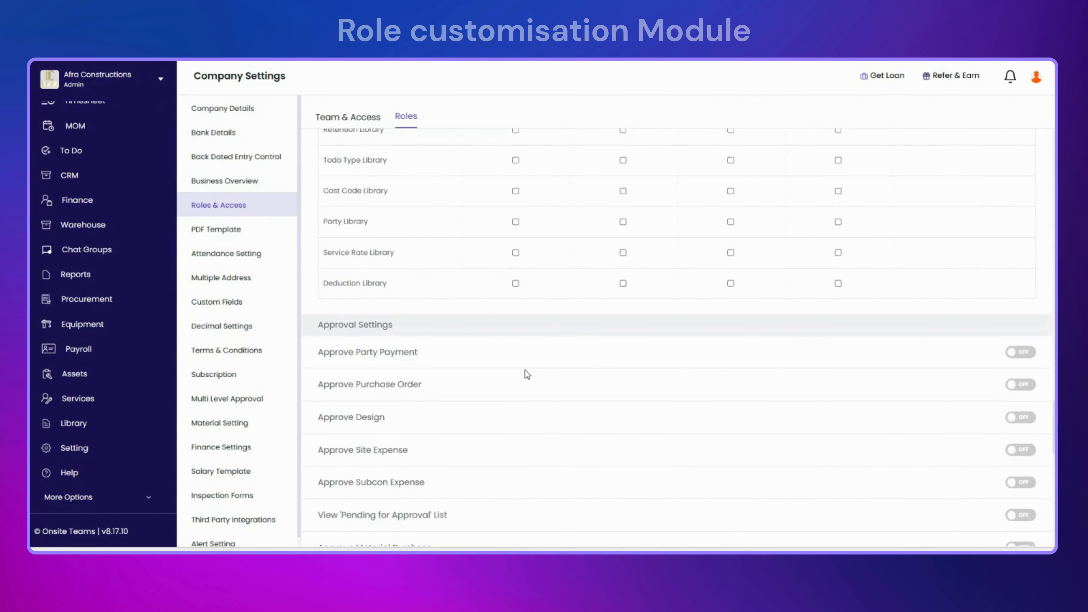
scroll(524, 369, down, 4)
scroll(524, 370, down, 3)
scroll(525, 369, down, 5)
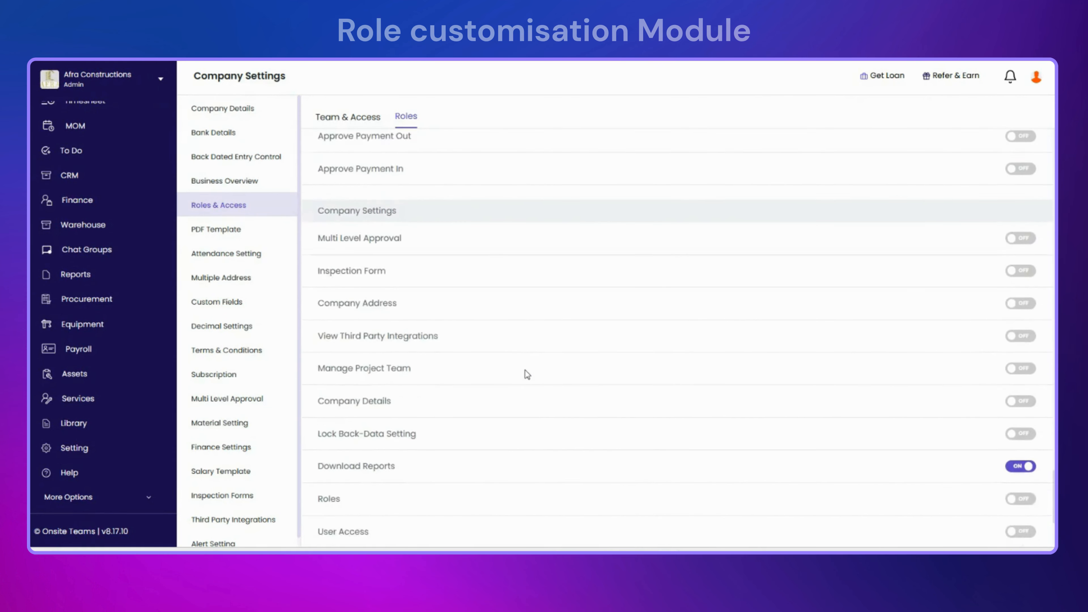
scroll(524, 369, down, 1)
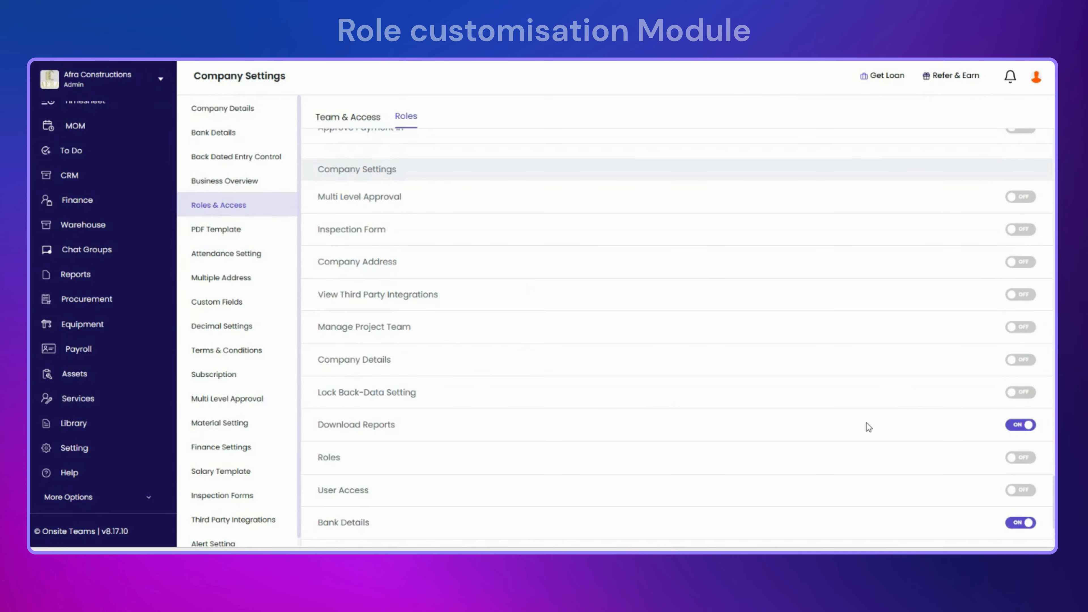
Save the Purchase manager role and look for it in the roles list
scroll(869, 427, up, 10)
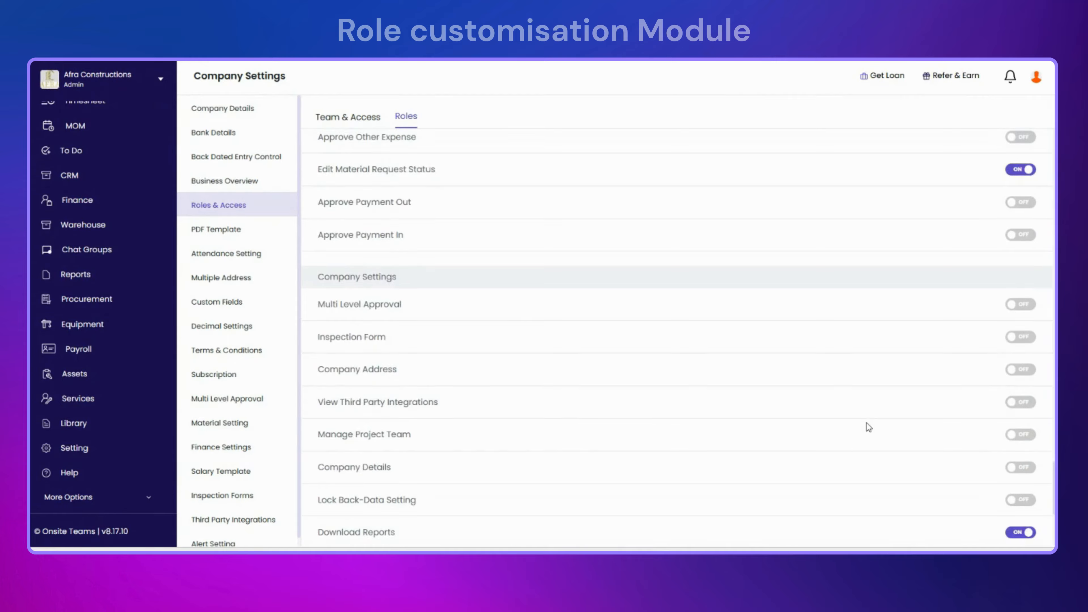
scroll(868, 427, up, 10)
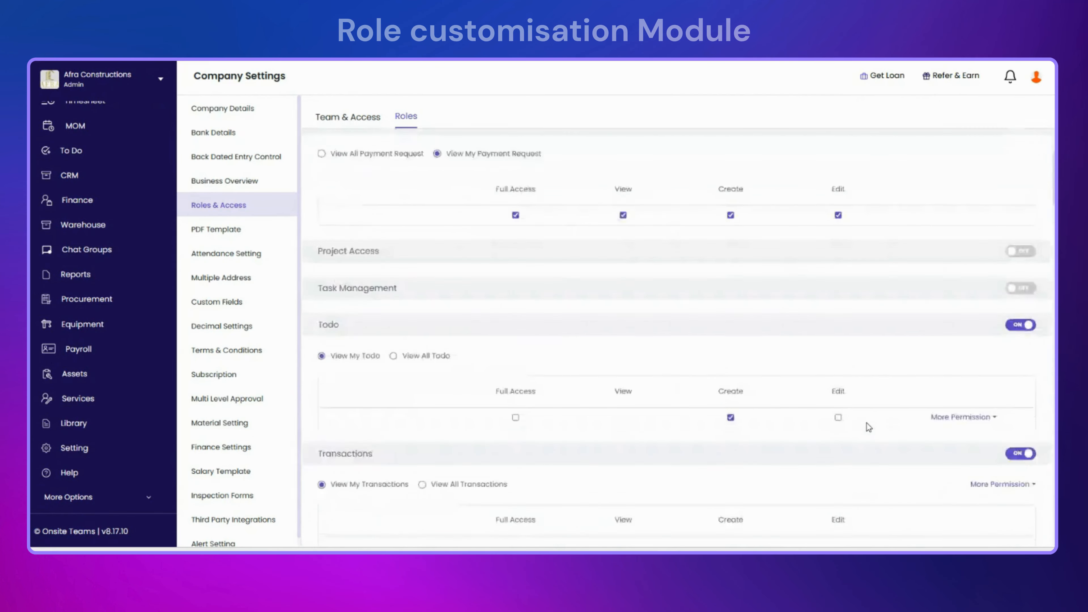
click(1015, 149)
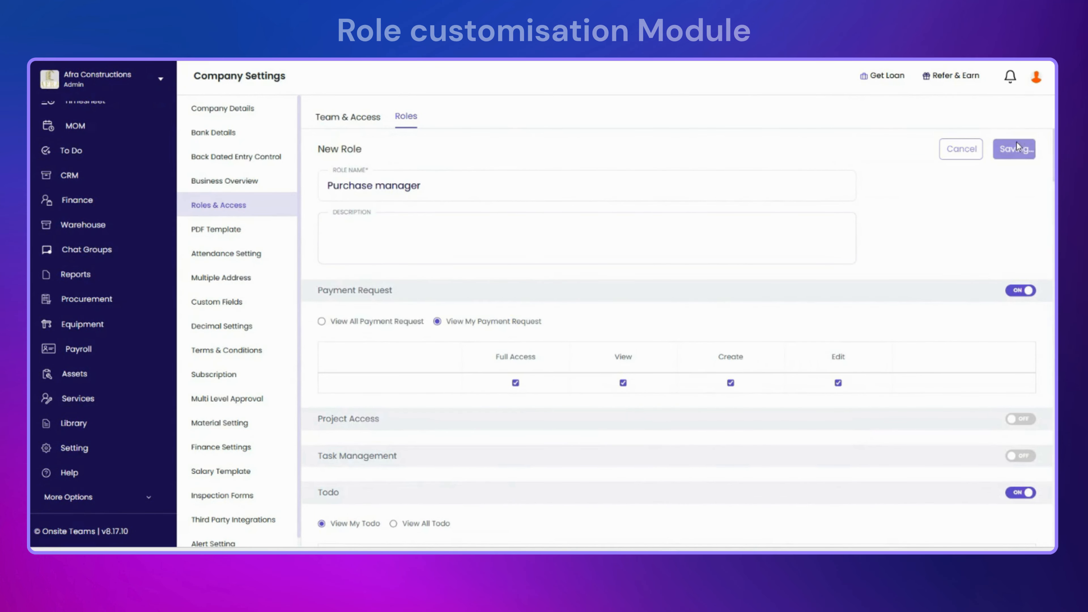
scroll(697, 301, down, 2)
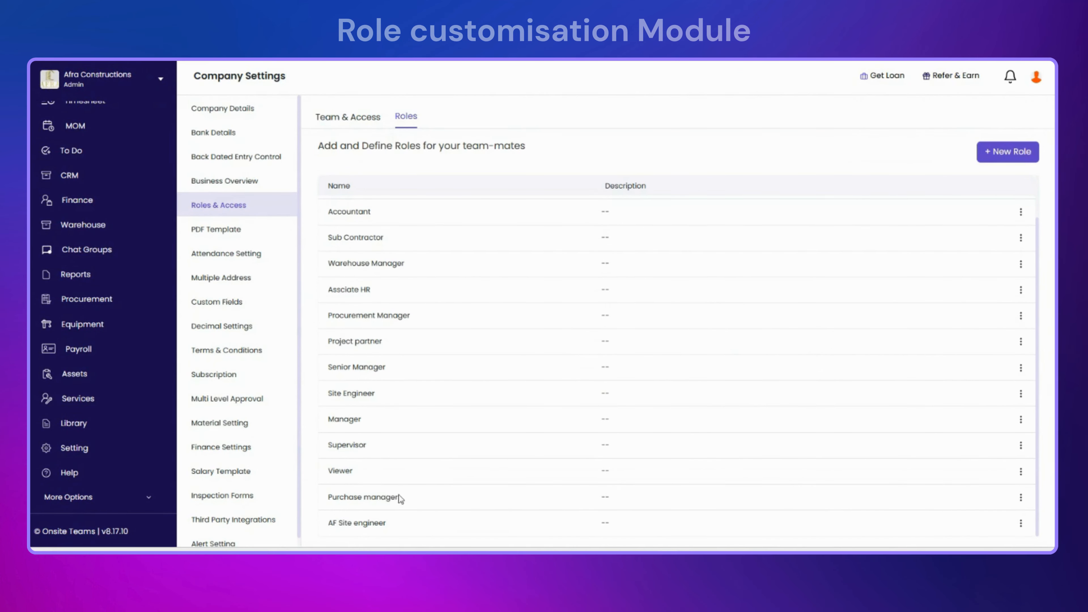
scroll(421, 470, up, 1)
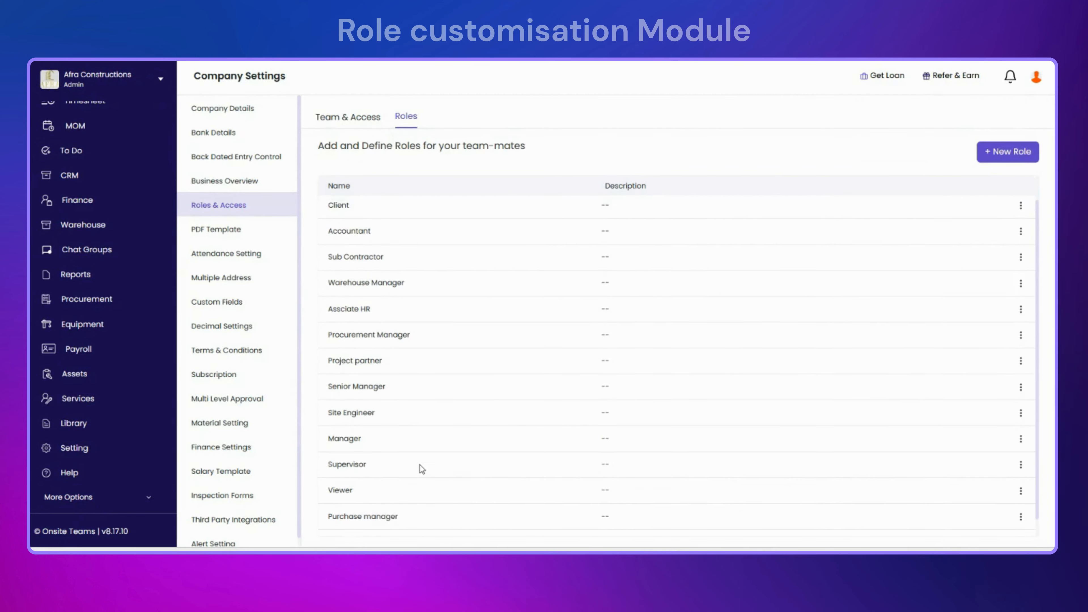
scroll(420, 468, up, 1)
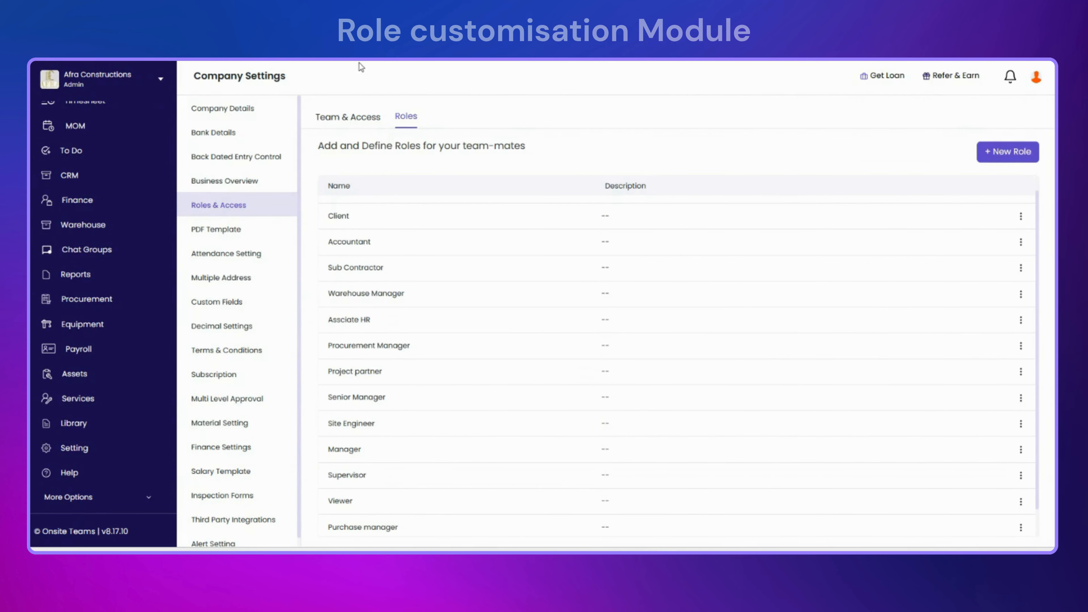
In the team access list, assign the Purchase Manager role to the first member with the Admin role
click(359, 116)
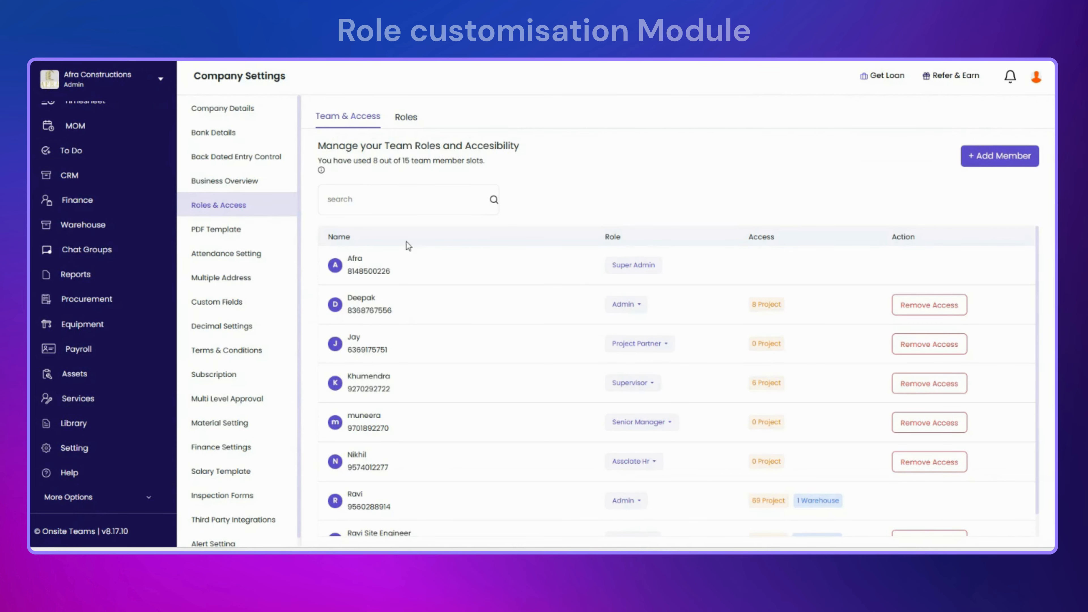
click(626, 304)
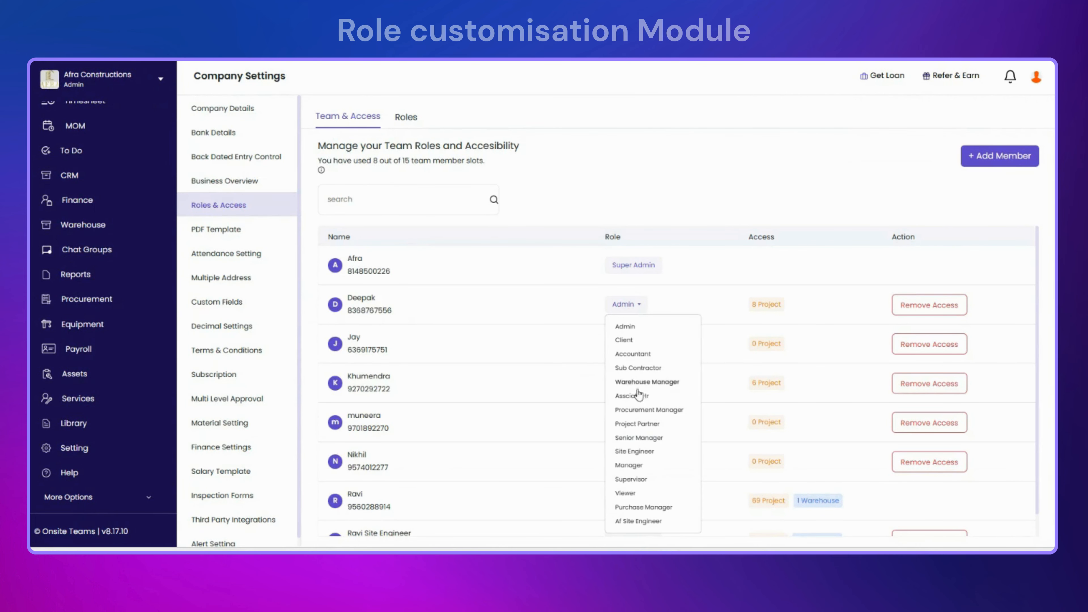
click(643, 507)
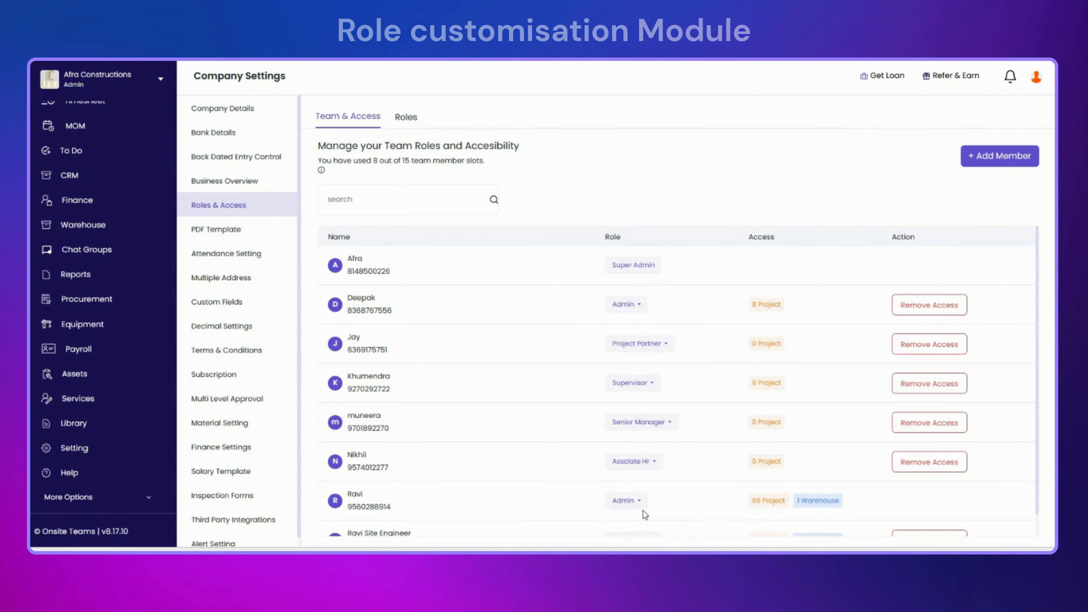